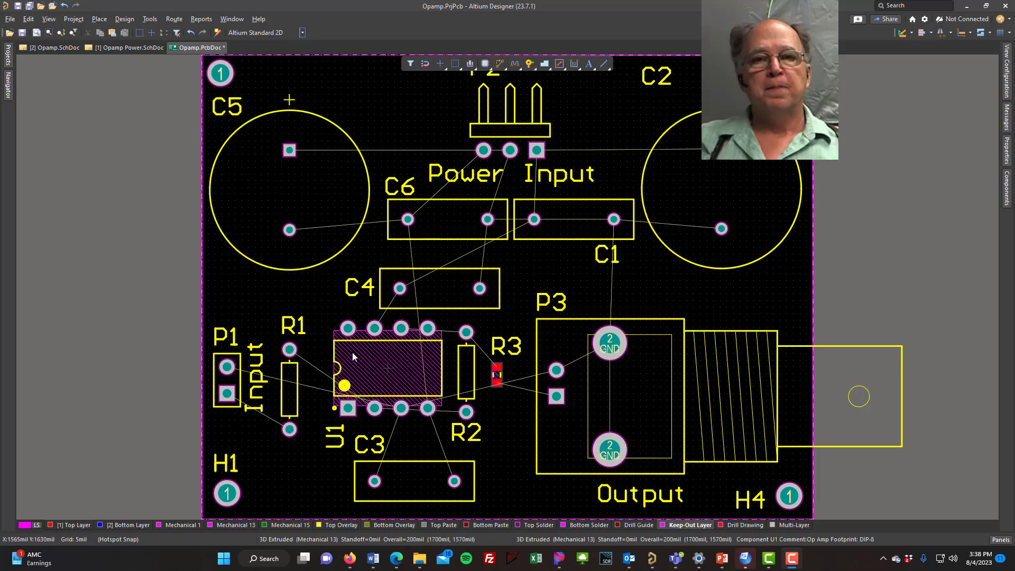
- Move output connector P3 so its threaded barrel overhangs the board's right edge, and place its Output label below the connector body
key(shift+h)
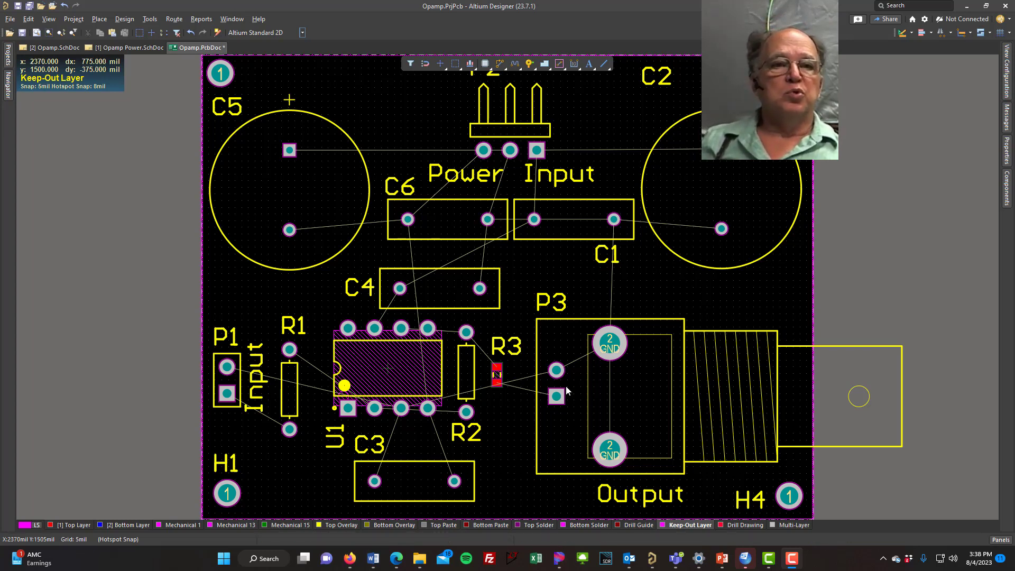
drag(651, 401, 723, 430)
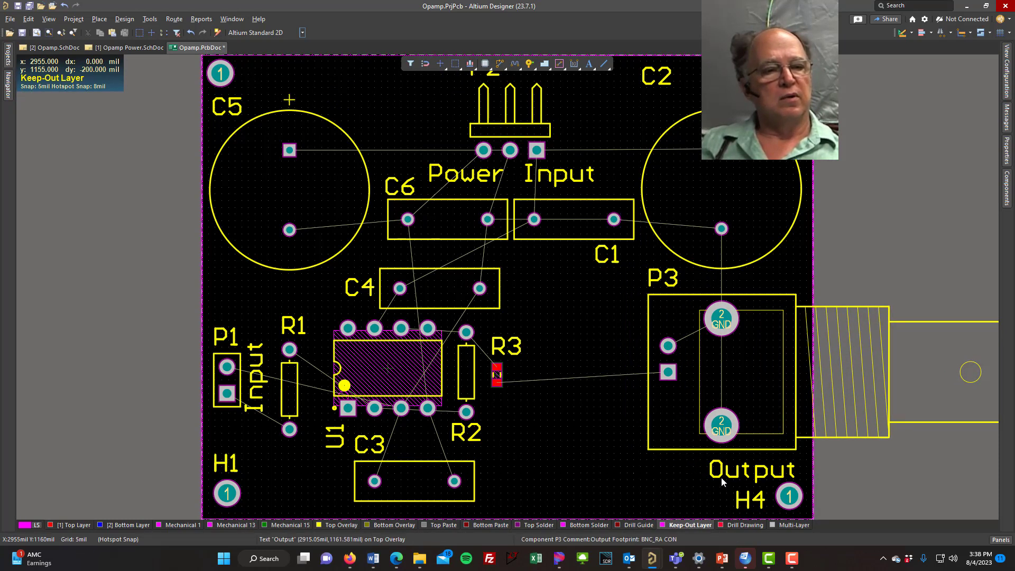
drag(721, 476, 696, 474)
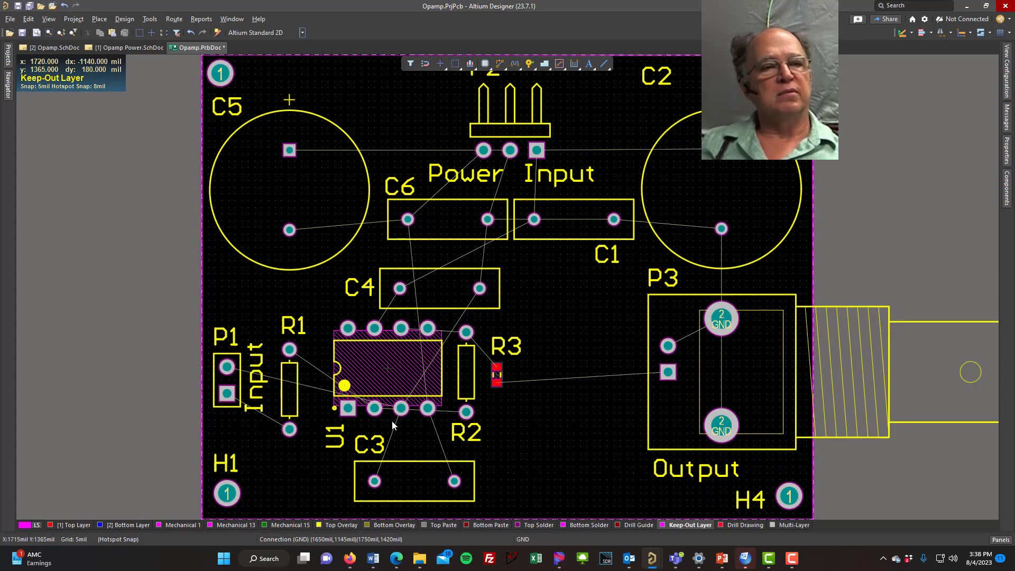
- Place the P2 and H2 designators beside their parts, shift P2 so its pins overhang the board's top edge, and save
right_drag(579, 313, 564, 423)
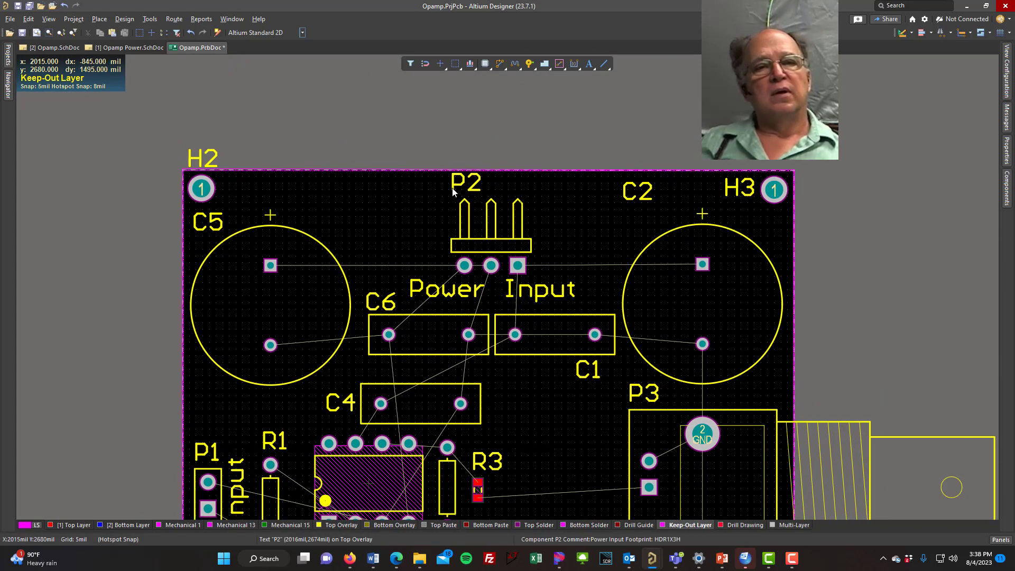
drag(467, 182, 551, 220)
drag(227, 165, 256, 199)
drag(509, 250, 507, 201)
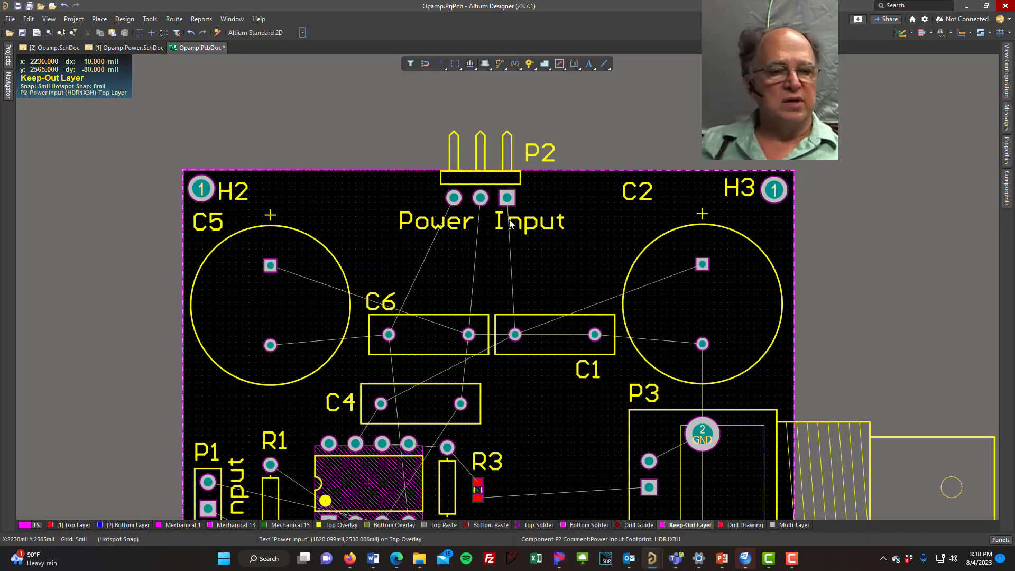
click(29, 6)
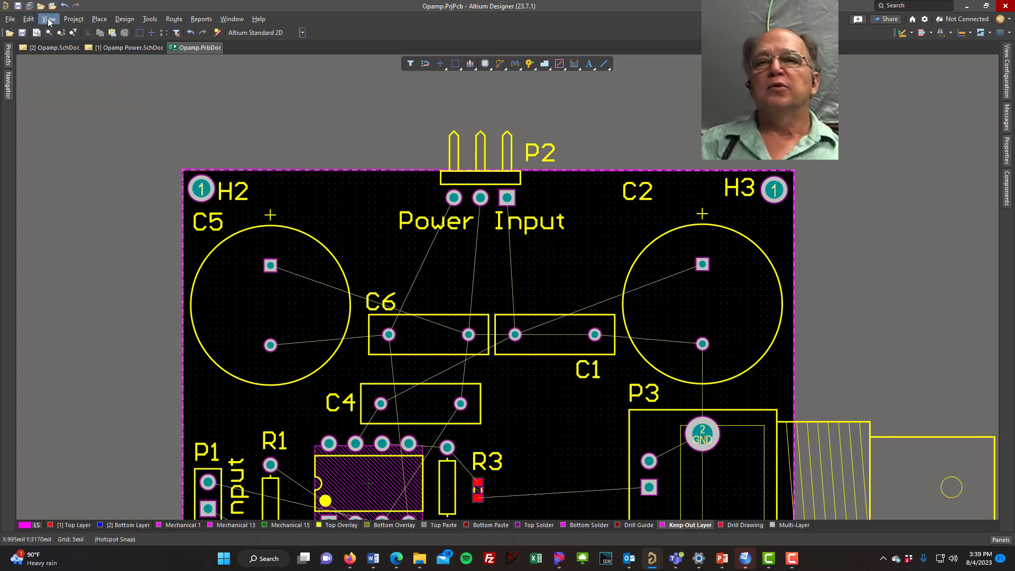
- Interactively route a GND track on the Top Layer from P2's middle pad to C6's GND pad
click(42, 19)
click(75, 86)
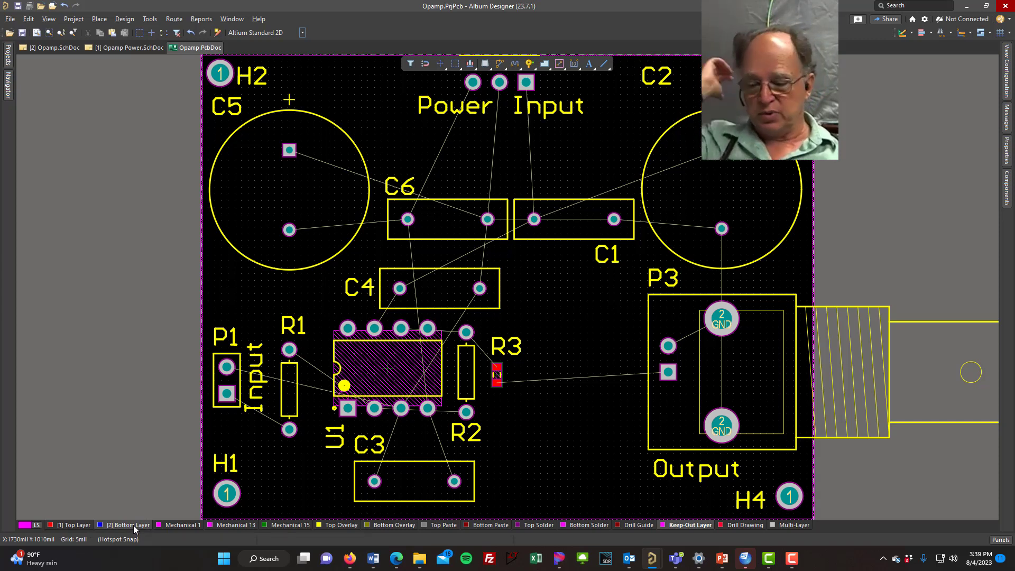
click(77, 525)
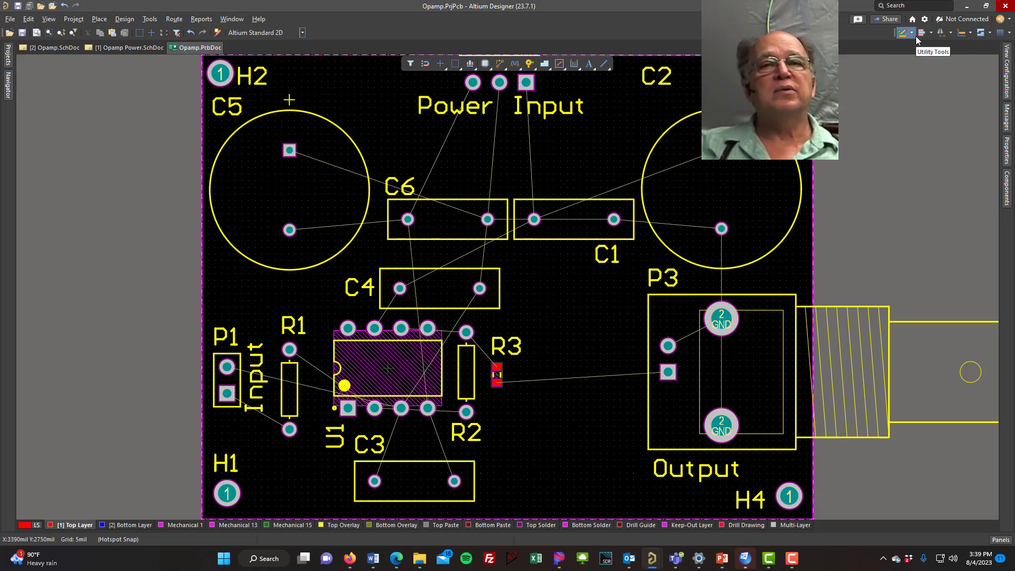
click(174, 19)
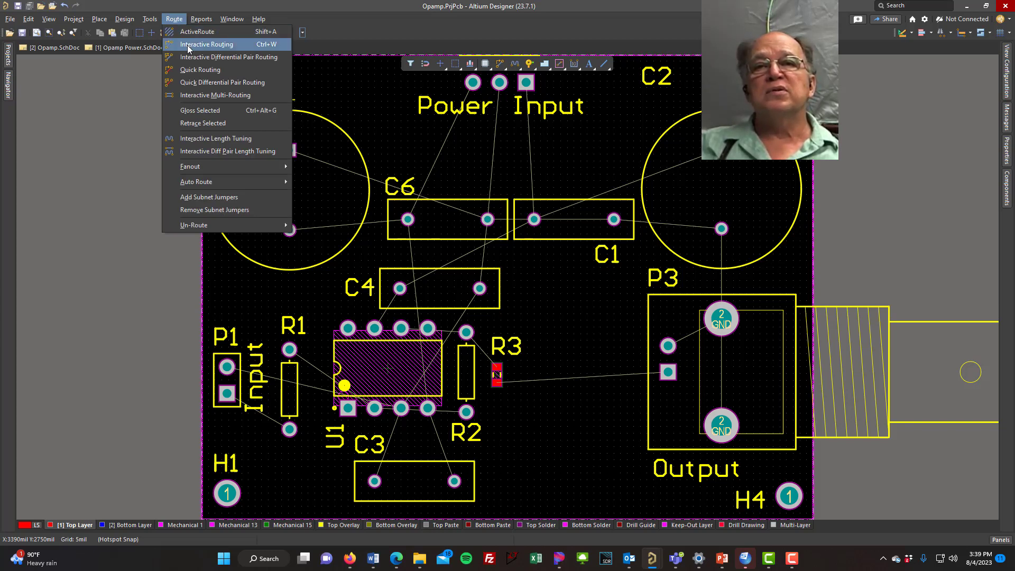
key(Escape)
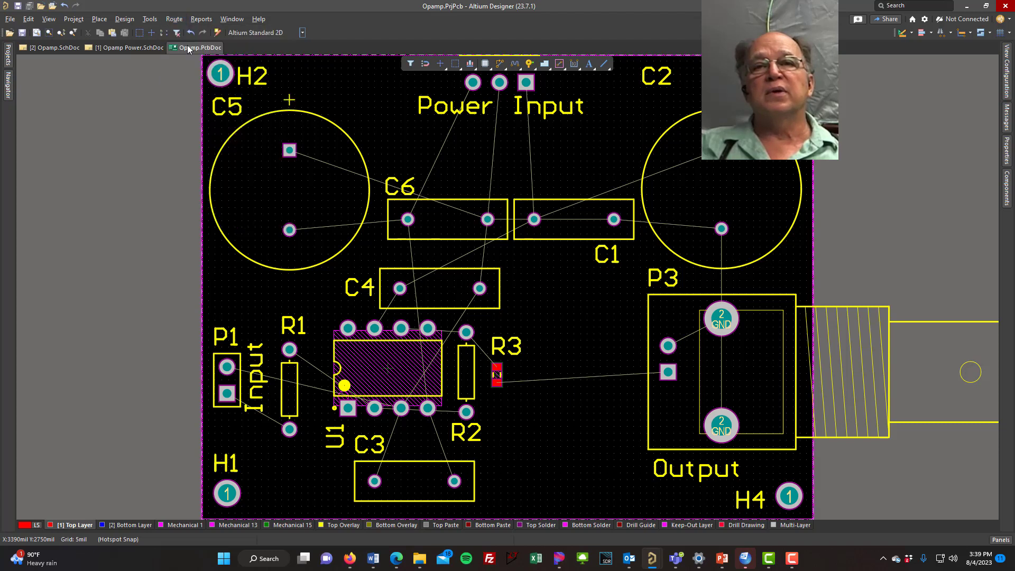
key(ctrl+w)
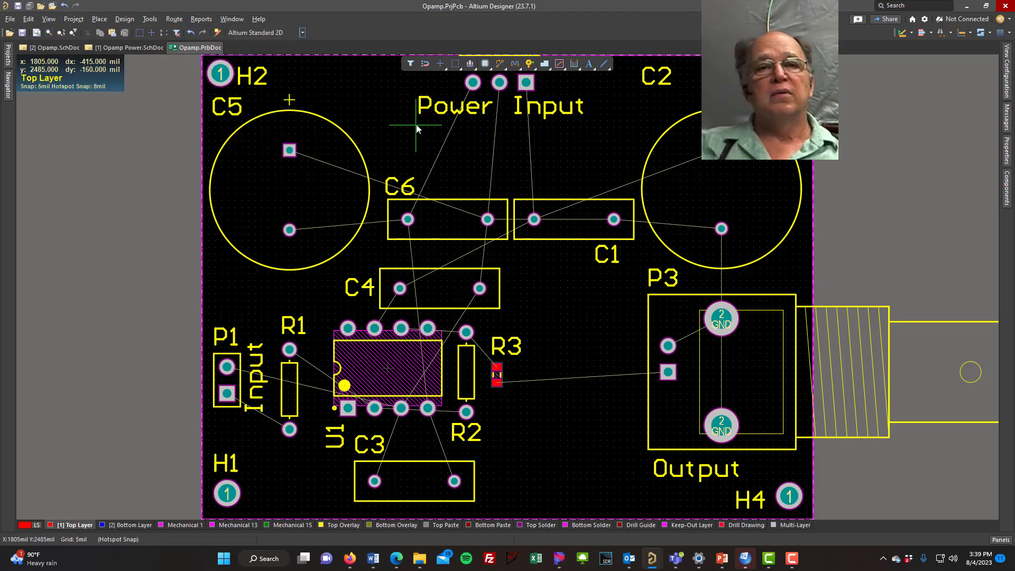
click(499, 82)
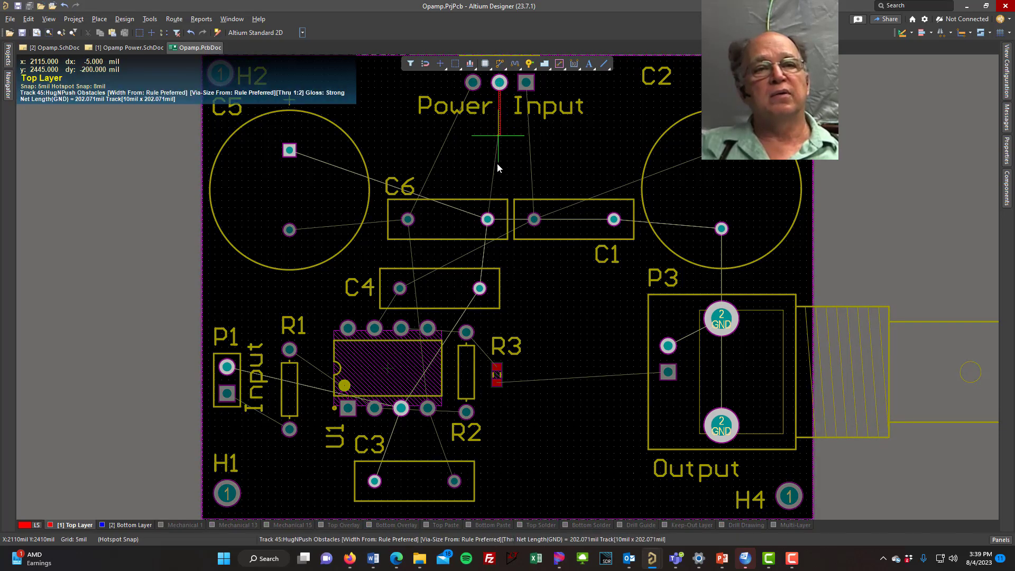
click(488, 221)
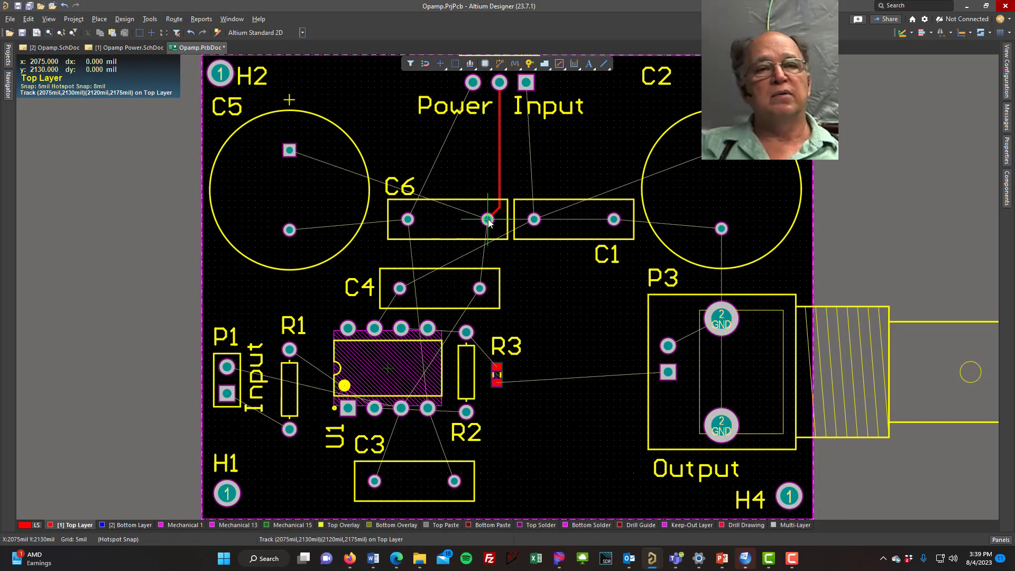
- Route the GND track from C6 around C1's +9V pad to C1's GND pad and on to C2's GND pad
click(488, 220)
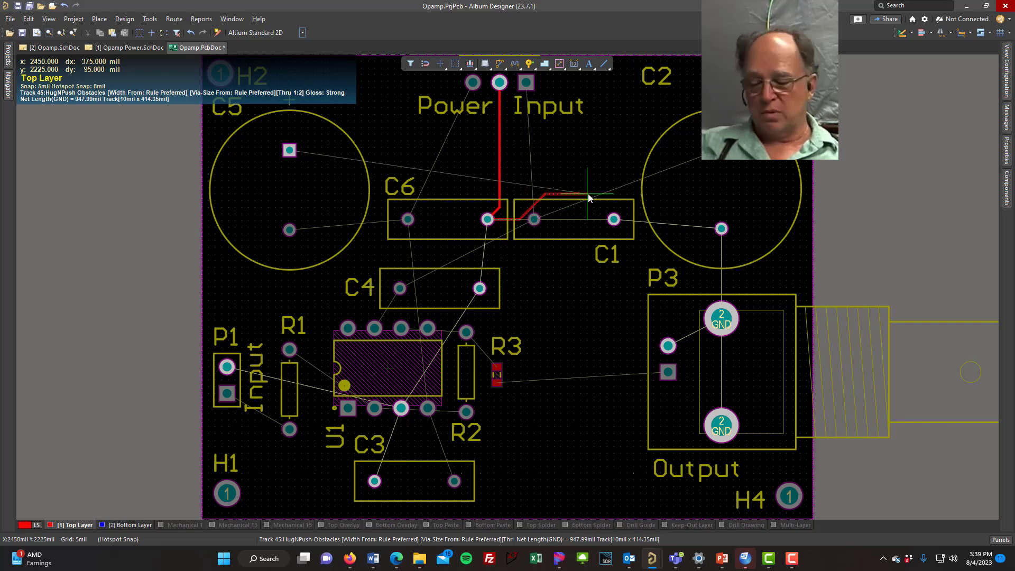
ctrl+scroll(554, 211, up, 1)
ctrl+scroll(554, 211, up, 3)
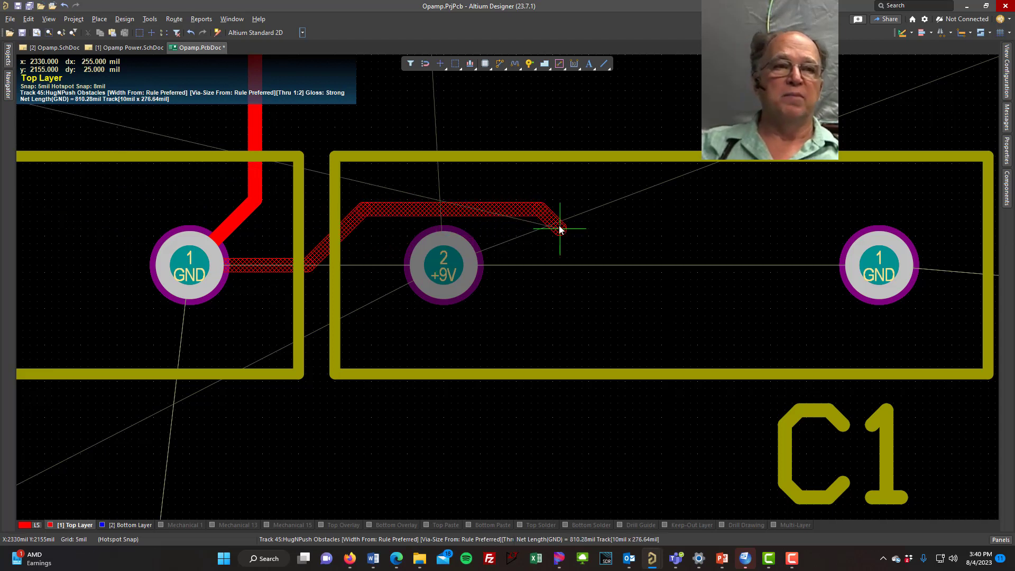
click(878, 268)
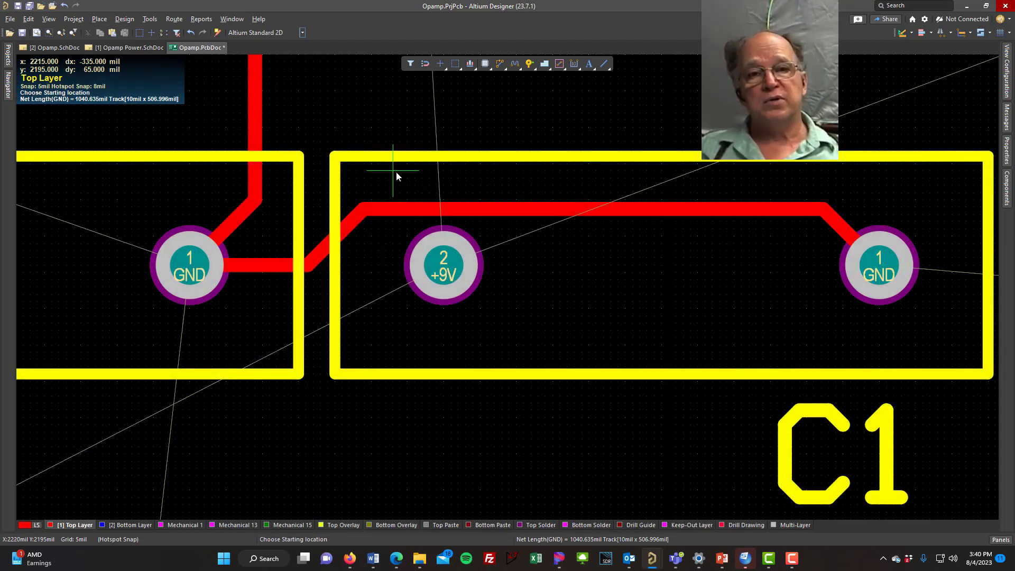
ctrl+scroll(396, 171, down, 3)
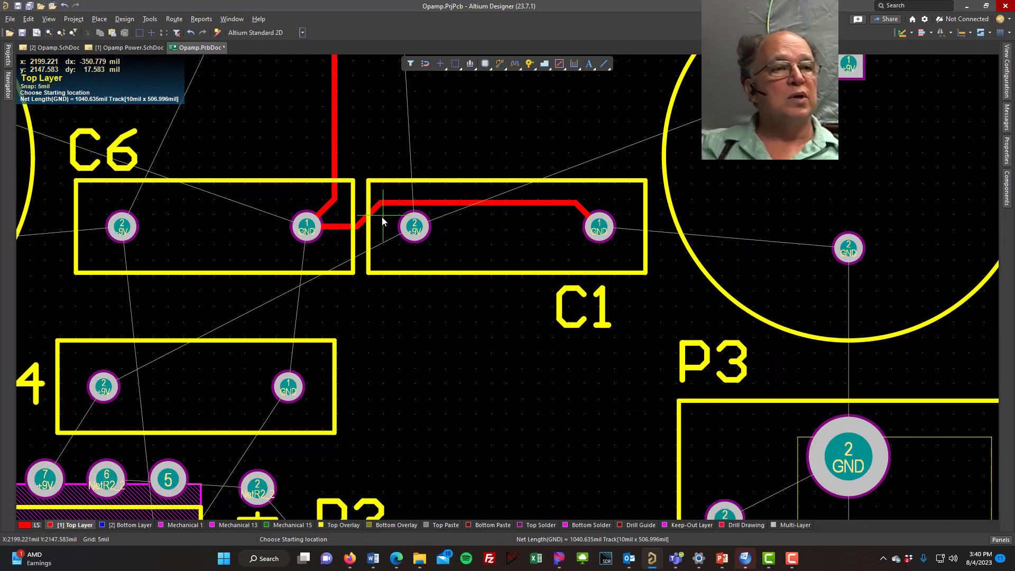
click(599, 228)
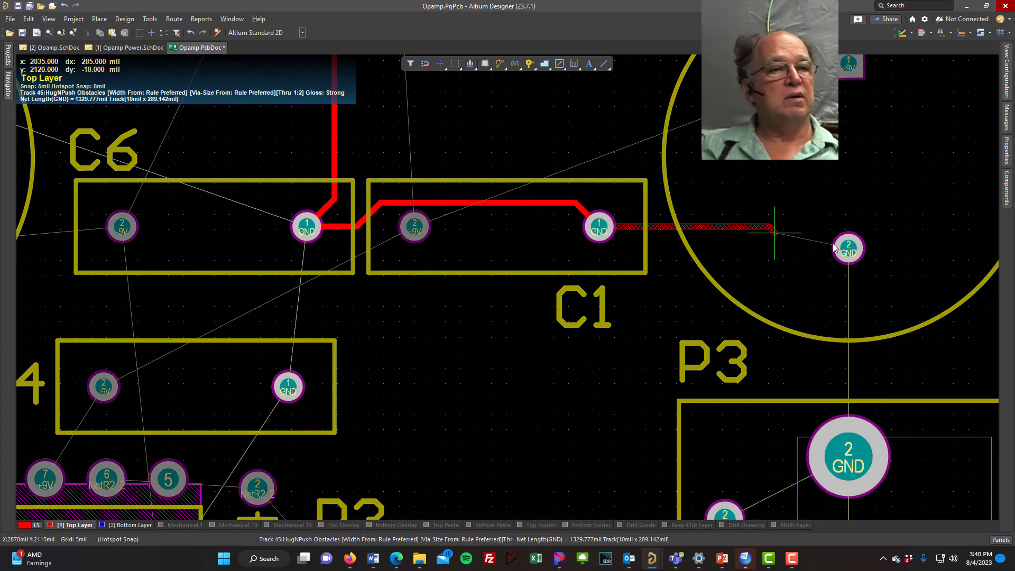
click(849, 249)
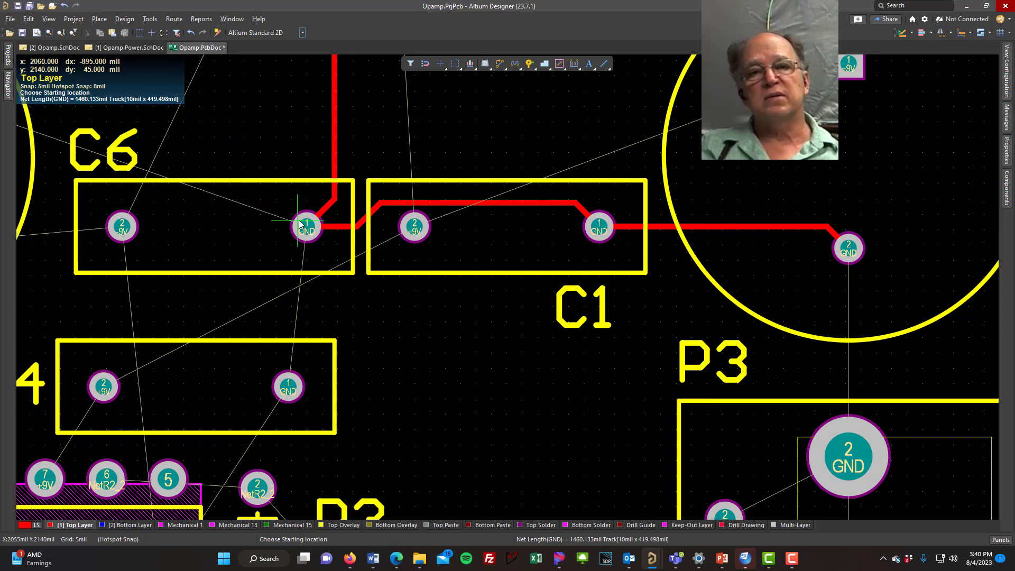
- Route a GND track from C6's GND pad to C5's square pad and leave interactive routing
click(306, 227)
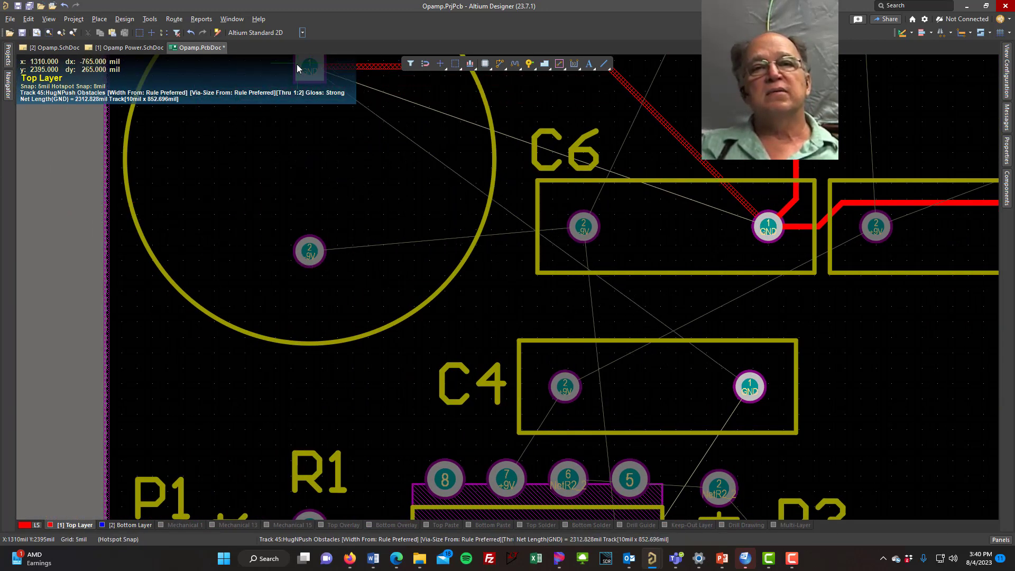
click(306, 64)
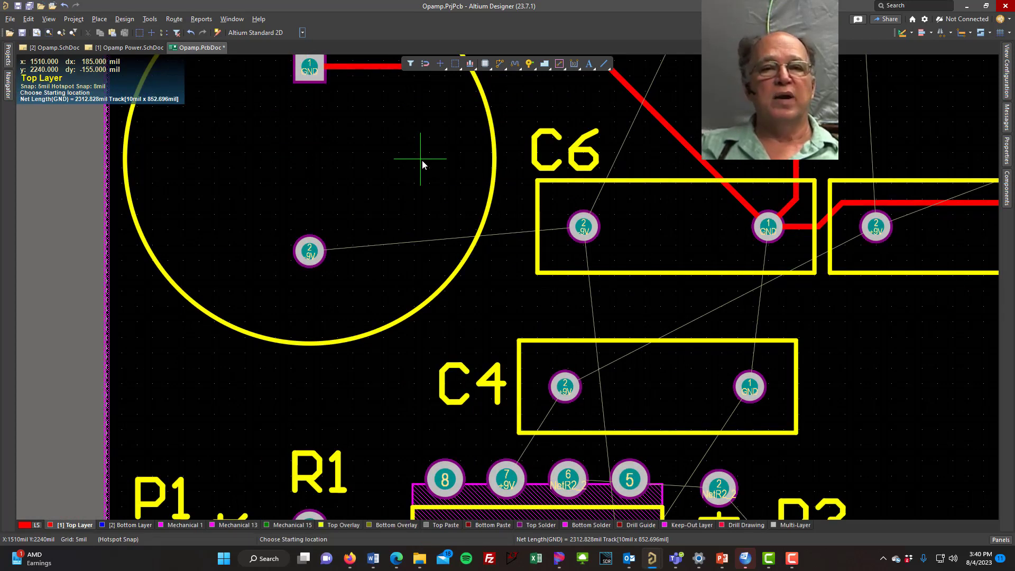
right_click(481, 408)
ctrl+scroll(491, 418, down, 2)
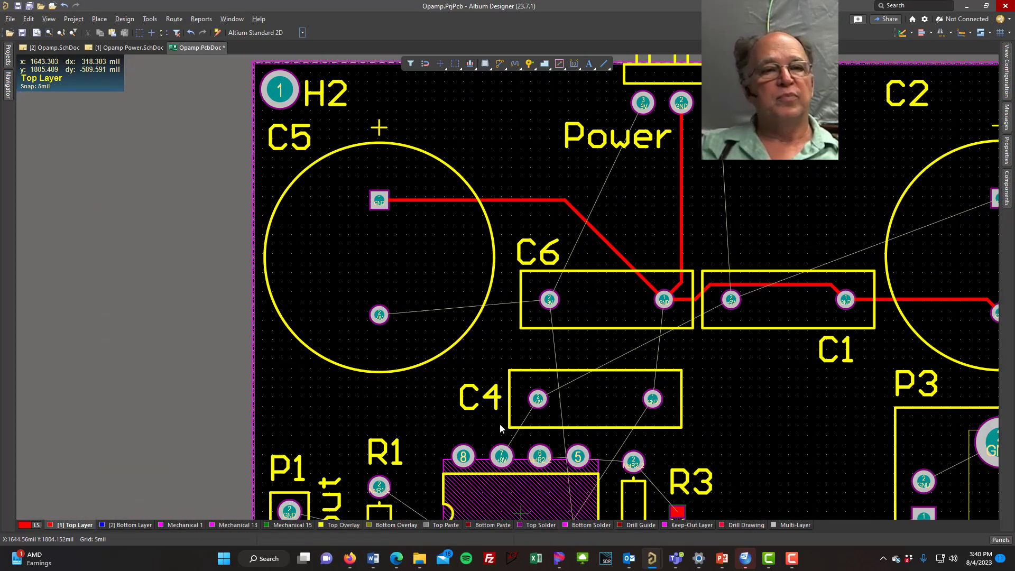
ctrl+scroll(500, 428, down, 1)
right_drag(764, 193, 584, 229)
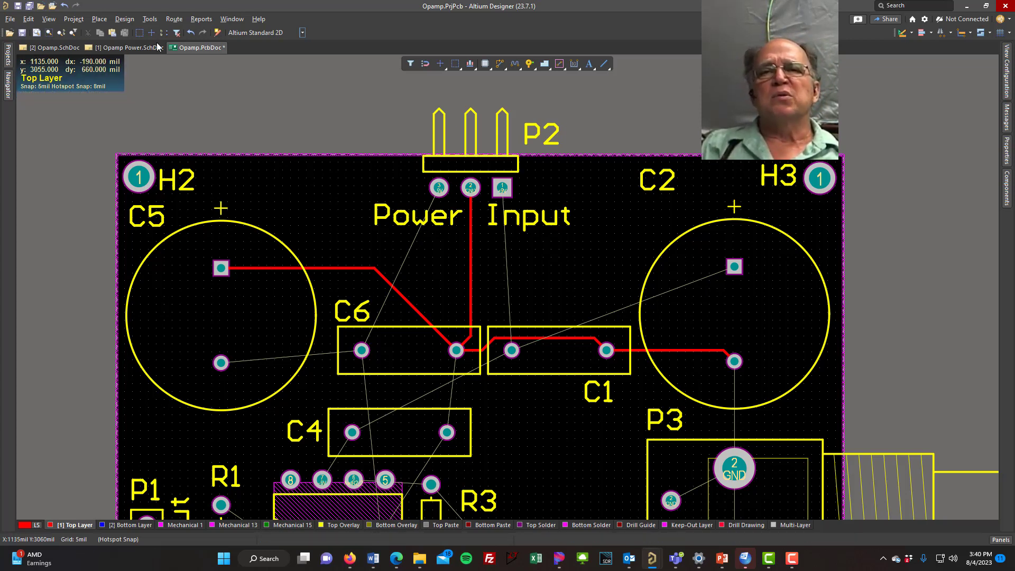
- Un-route all of the manually drawn GND tracks
click(177, 20)
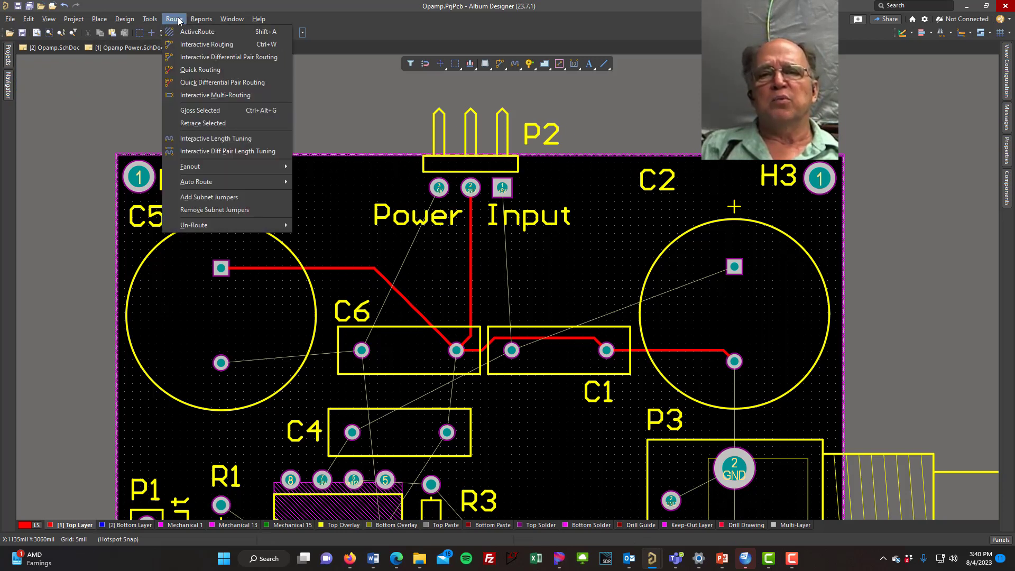
mouse_move(264, 226)
click(303, 226)
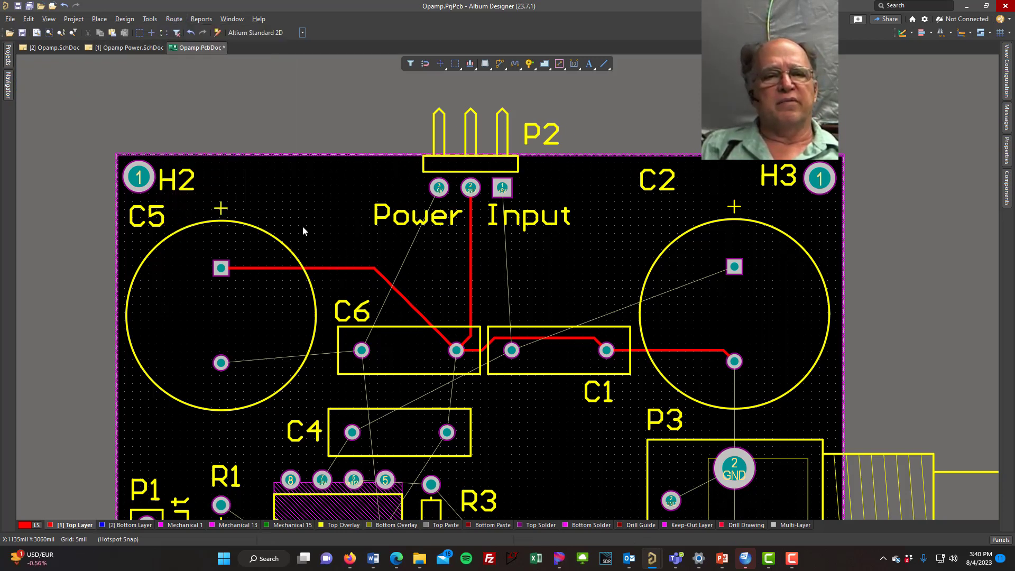
- Auto-route all nets on the board with the Default 2 Layer Board strategy
right_drag(317, 215, 305, 129)
click(174, 19)
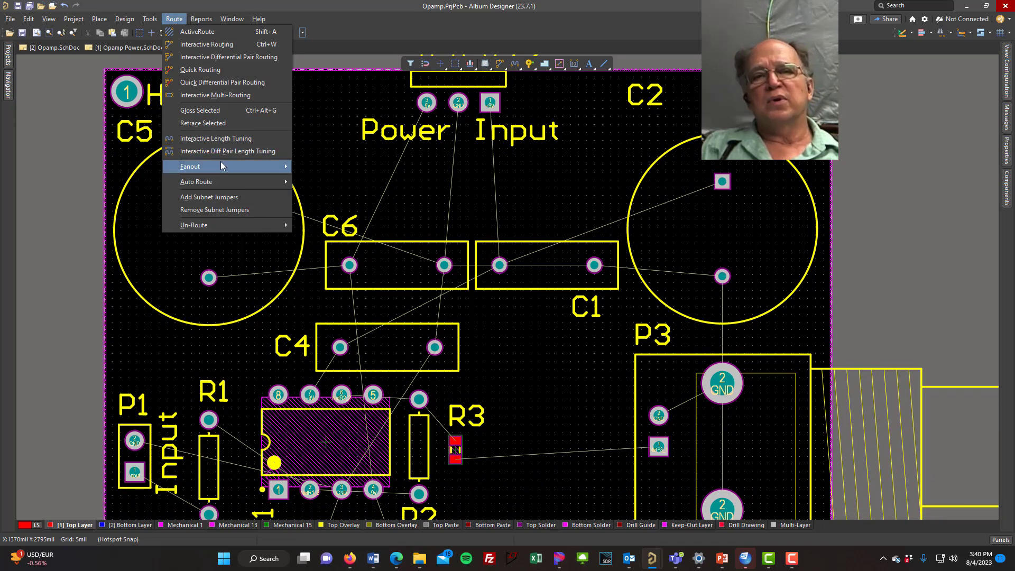
mouse_move(226, 182)
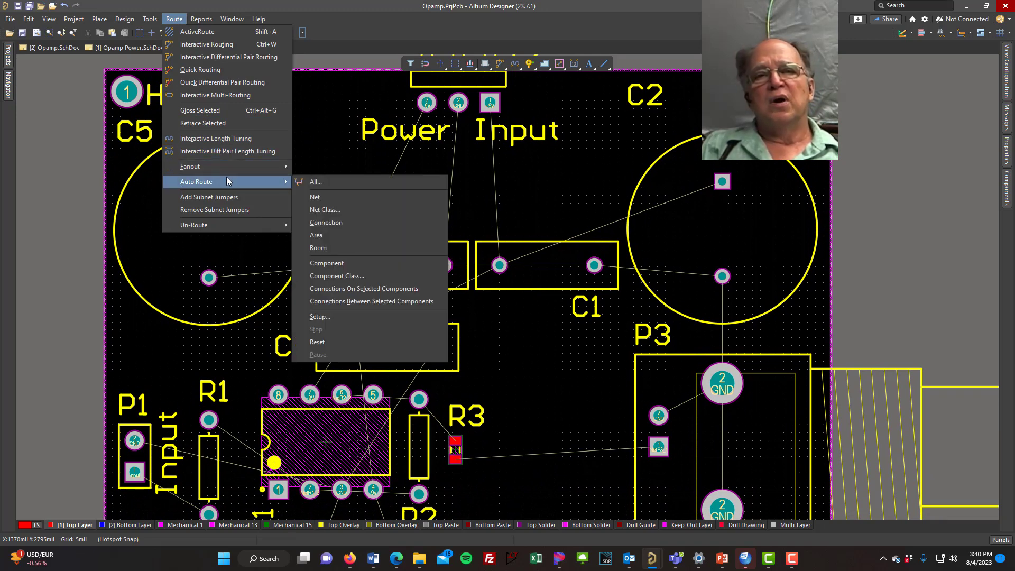
click(326, 183)
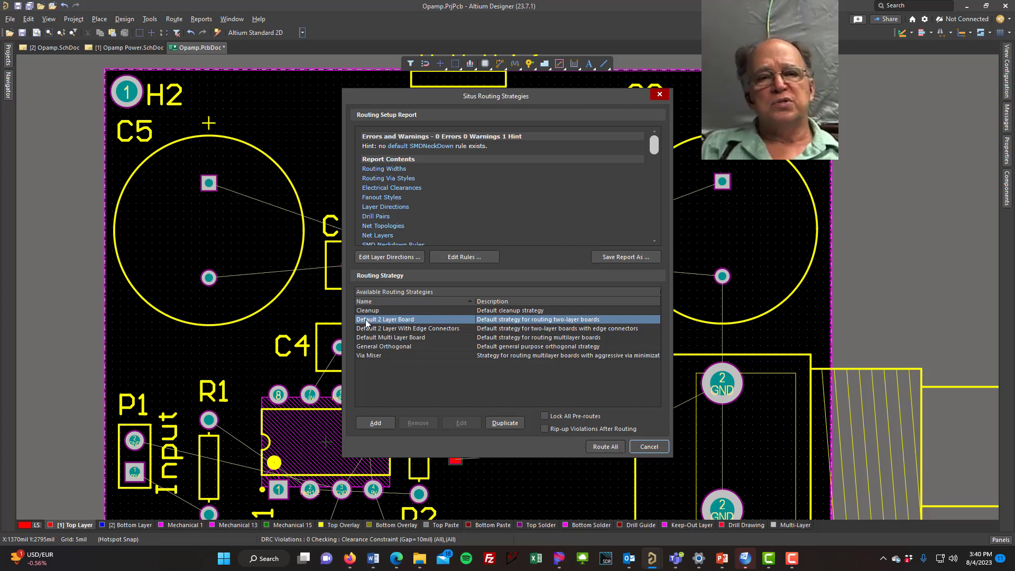
click(603, 447)
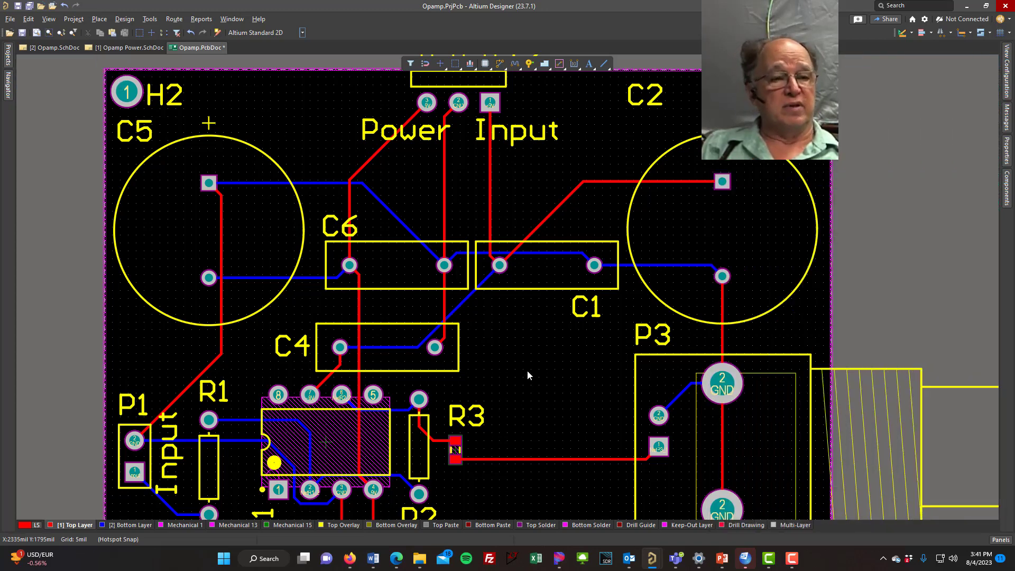
- Un-route all of the autorouted tracks on both board layers
key(shift+h)
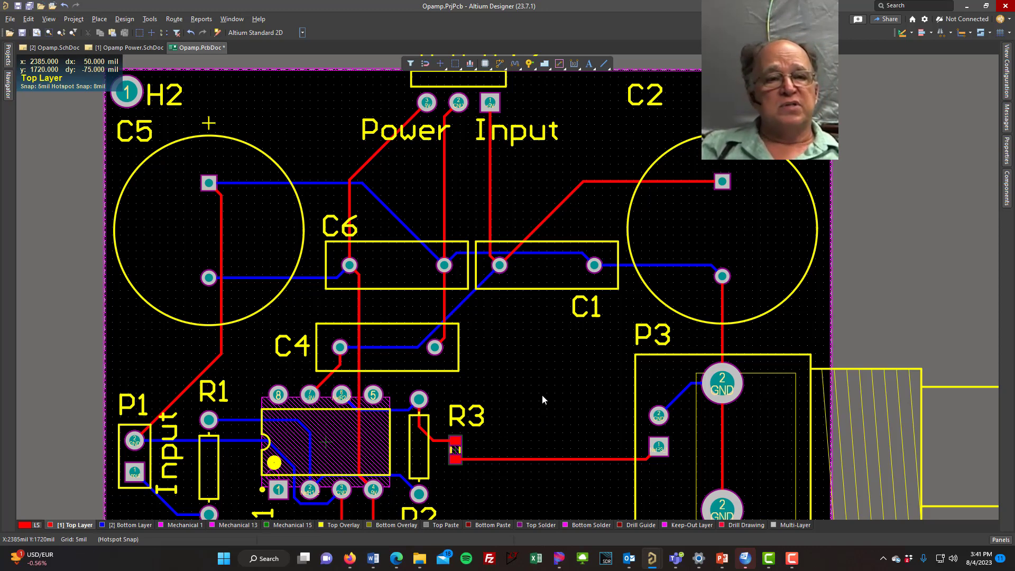
right_drag(541, 395, 540, 331)
click(46, 19)
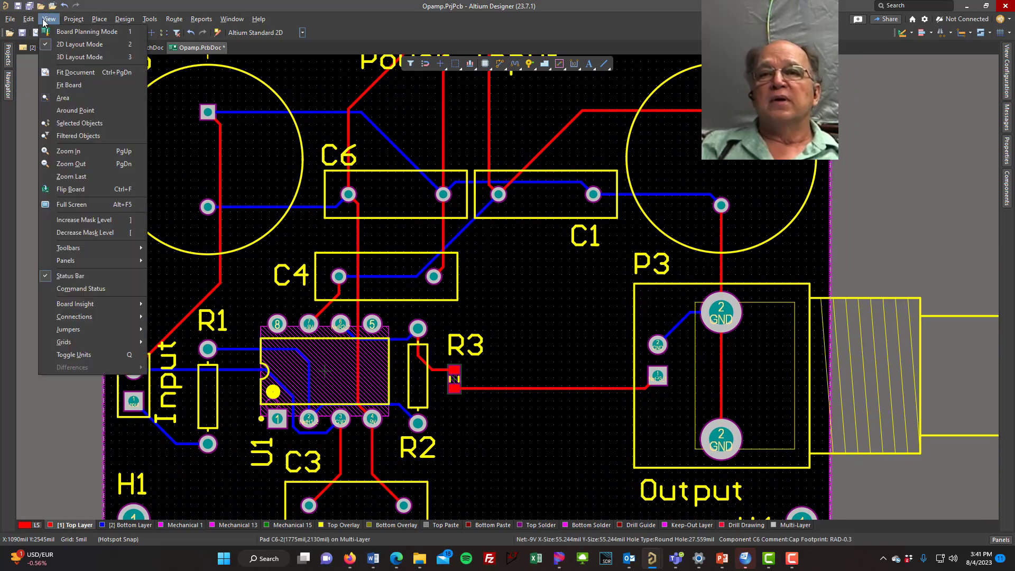
click(88, 85)
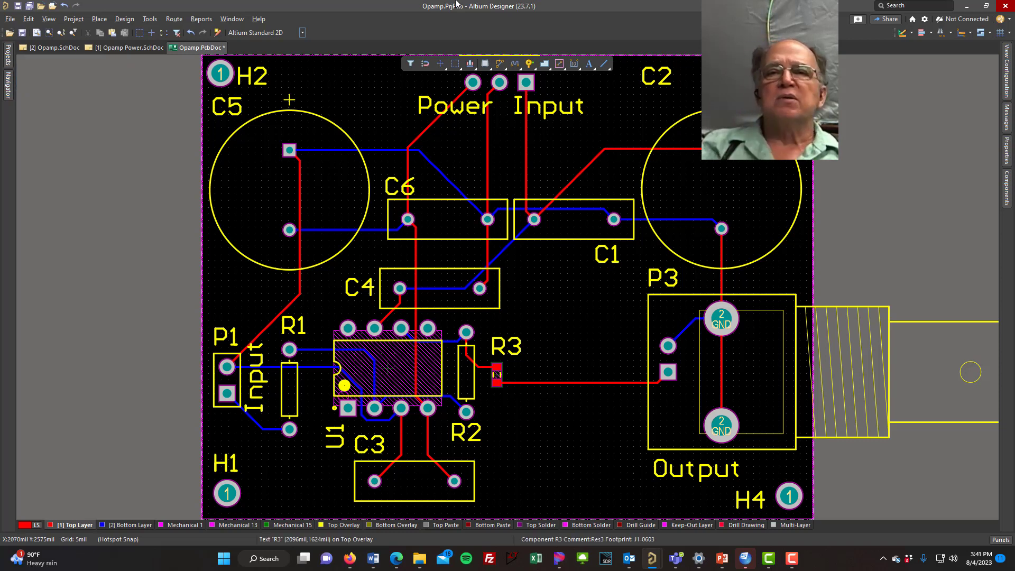
click(174, 19)
mouse_move(267, 225)
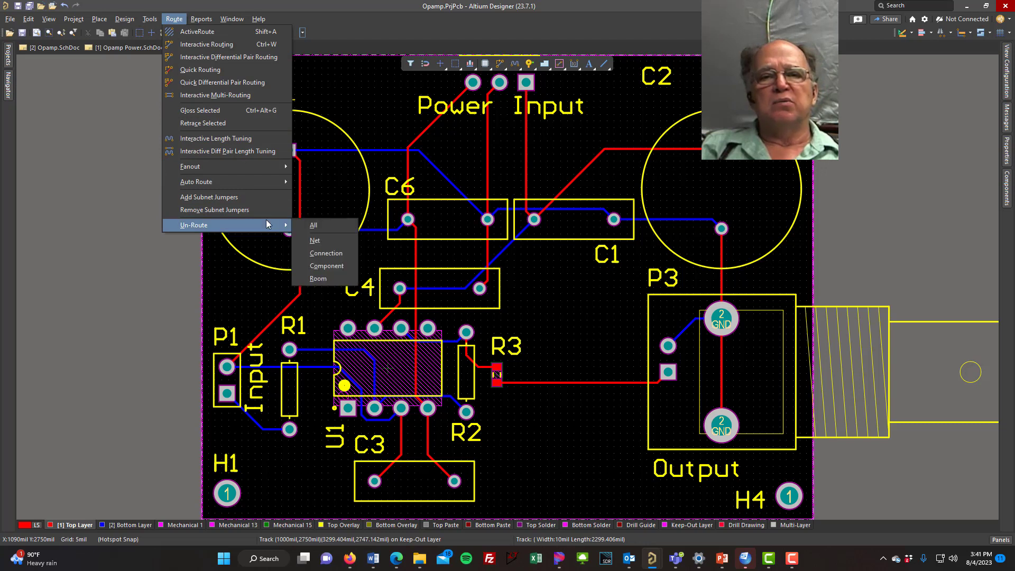
click(309, 225)
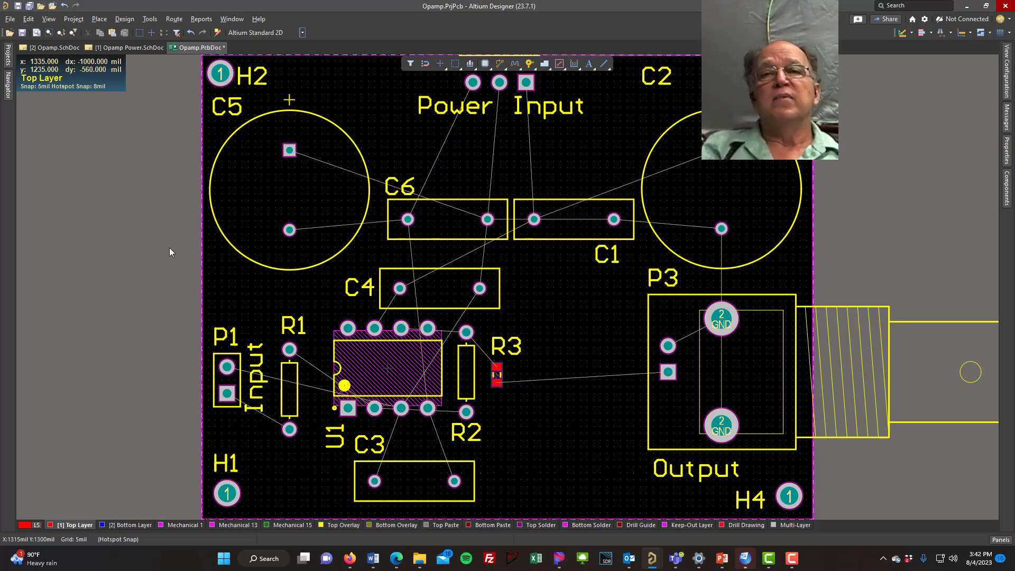
- Set the board's Width routing rule to 20 mil for minimum, preferred and maximum width, apply it and save all documents
click(173, 19)
mouse_move(148, 20)
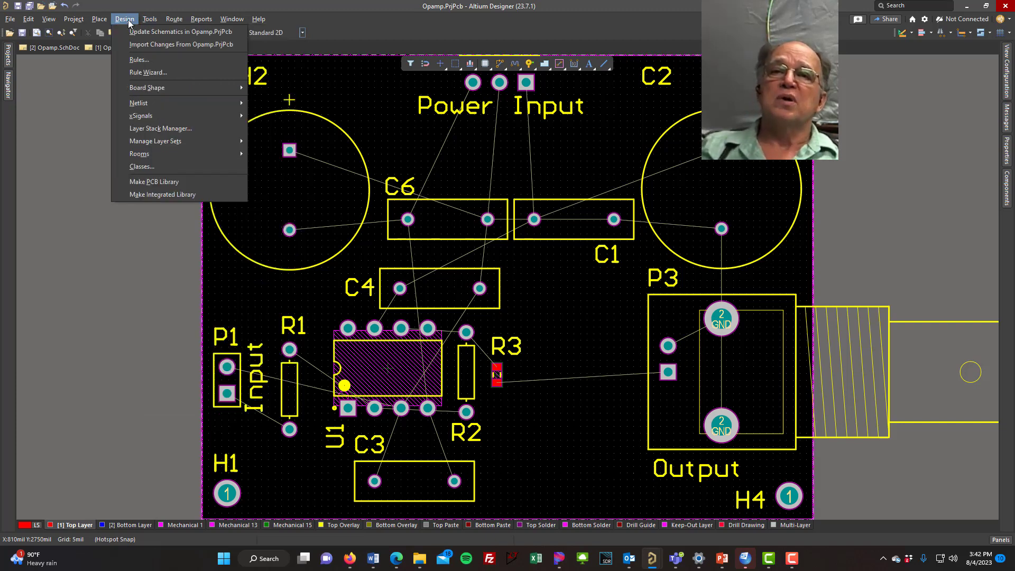
click(136, 61)
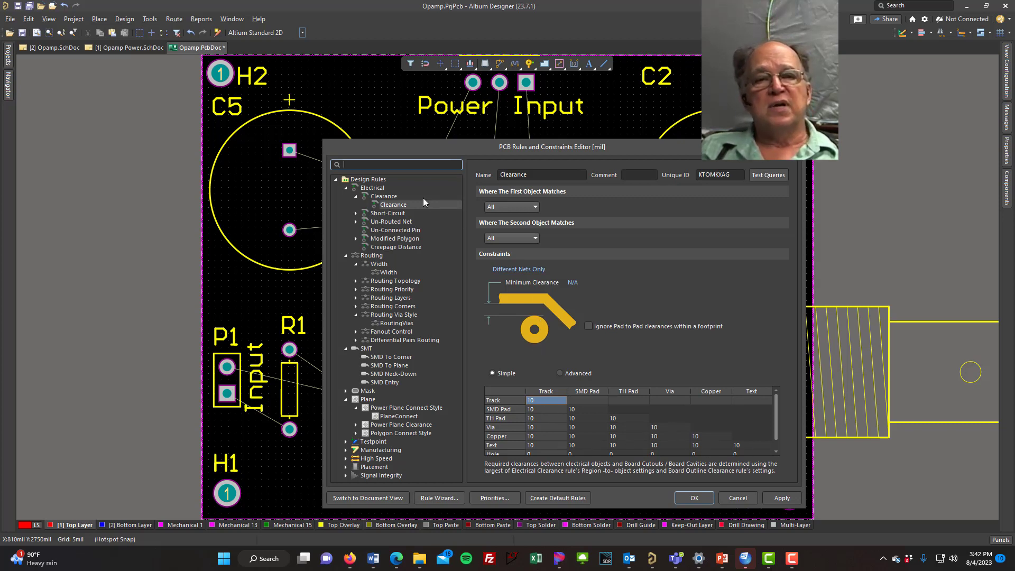
click(386, 273)
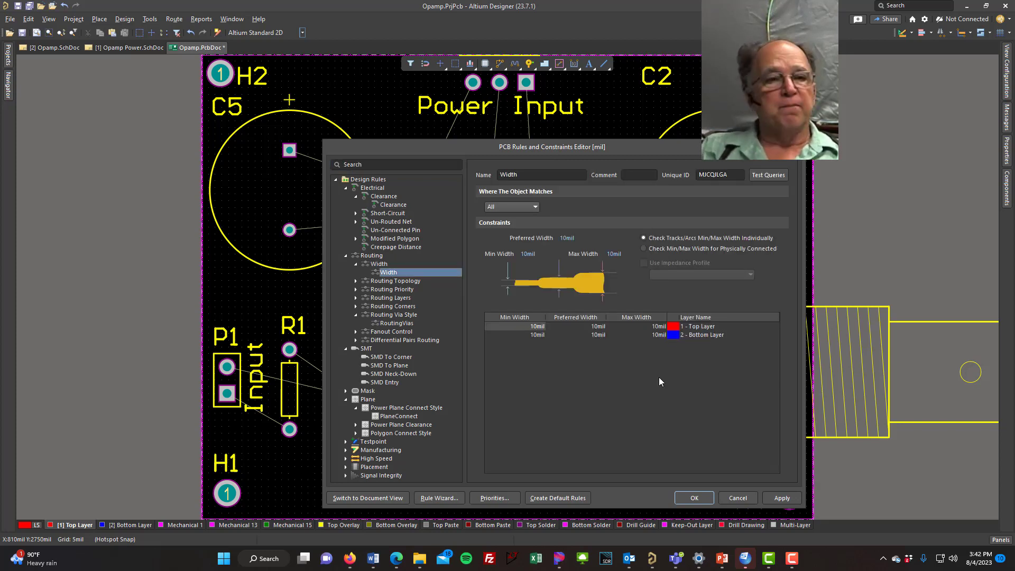
click(613, 254)
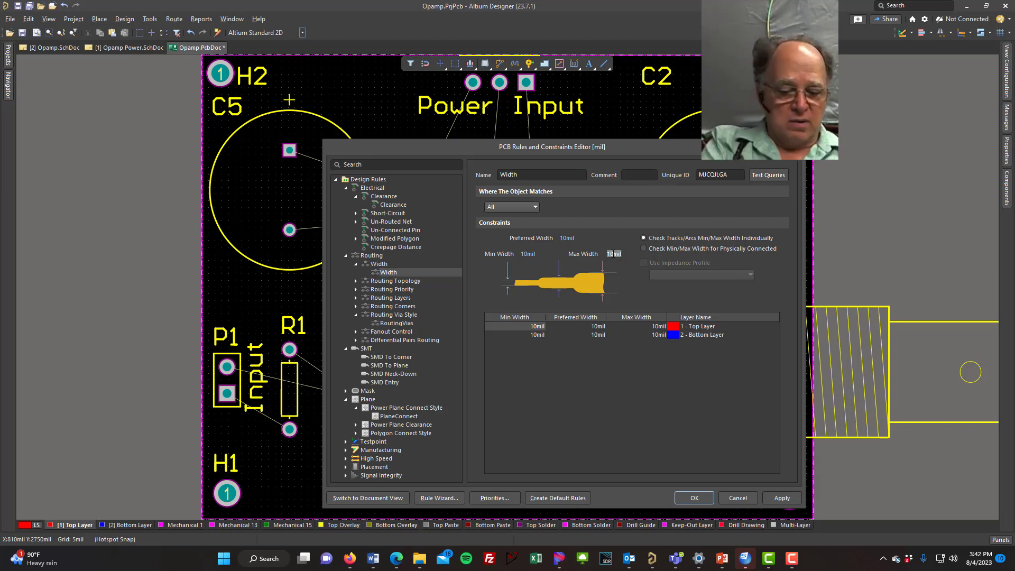
text(20)
click(566, 238)
text(20)
click(529, 254)
text(20)
click(774, 500)
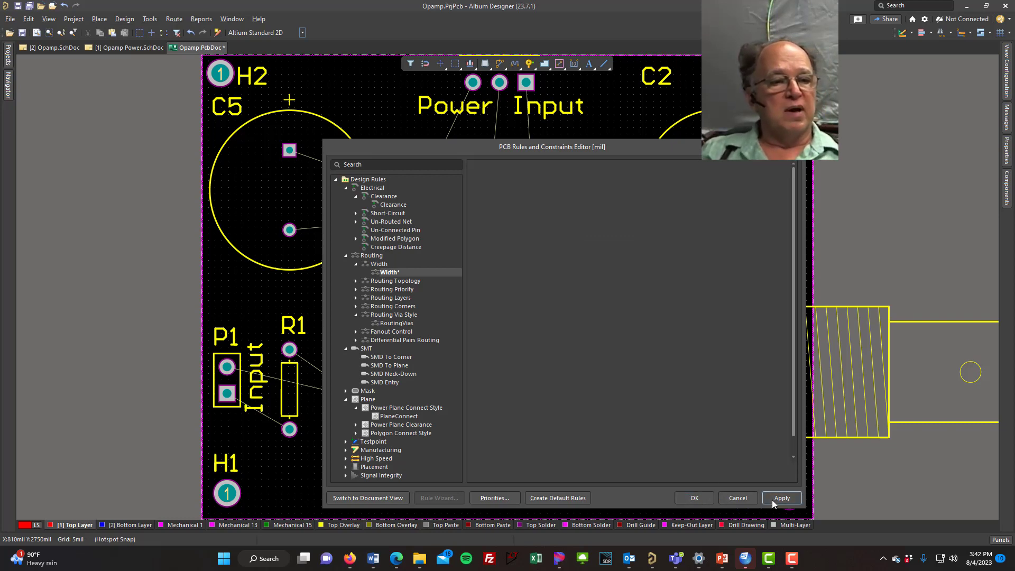
click(695, 500)
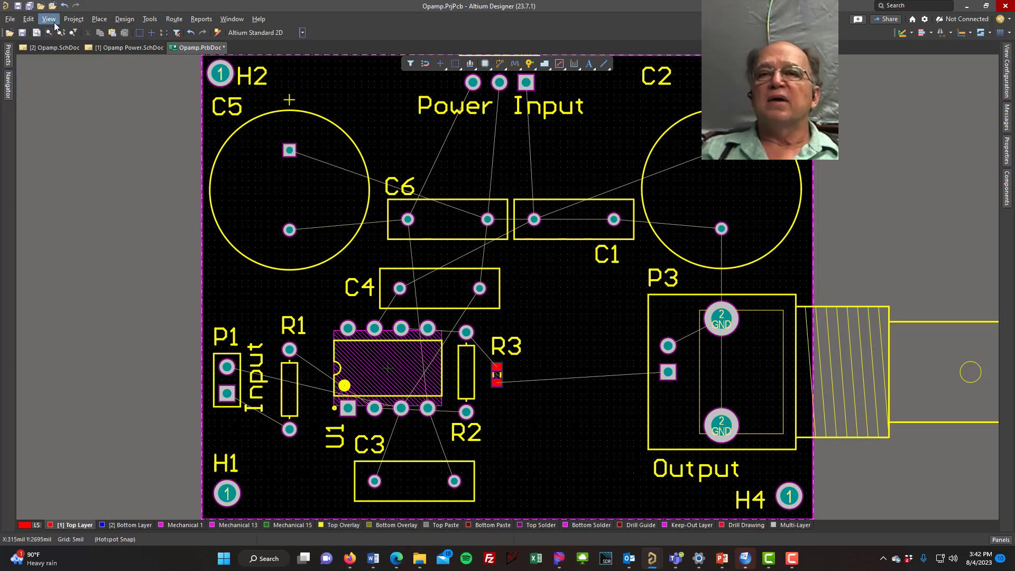
click(29, 5)
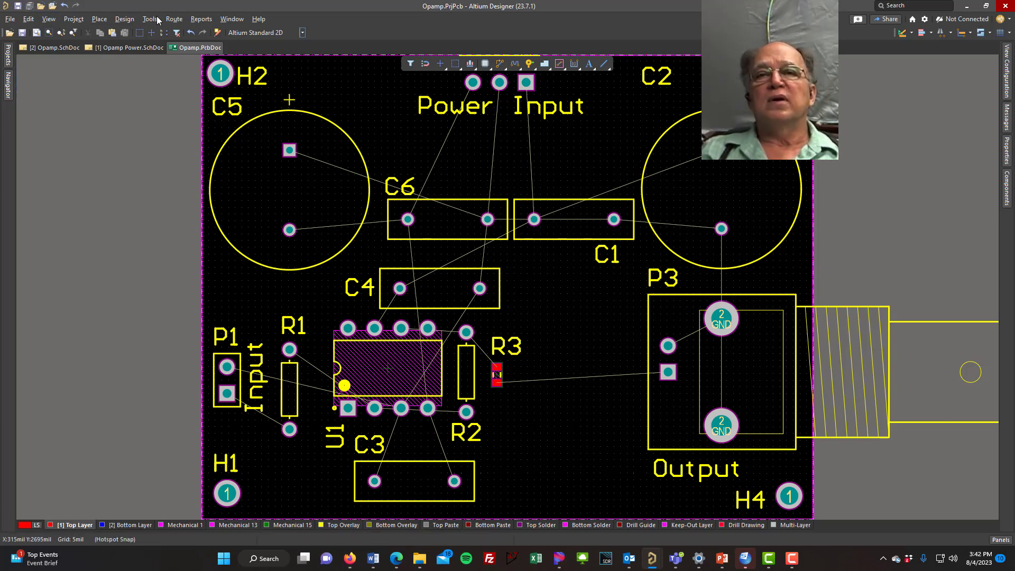
- Auto-route all nets again with the Default 2 Layer Board strategy
click(174, 19)
mouse_move(276, 183)
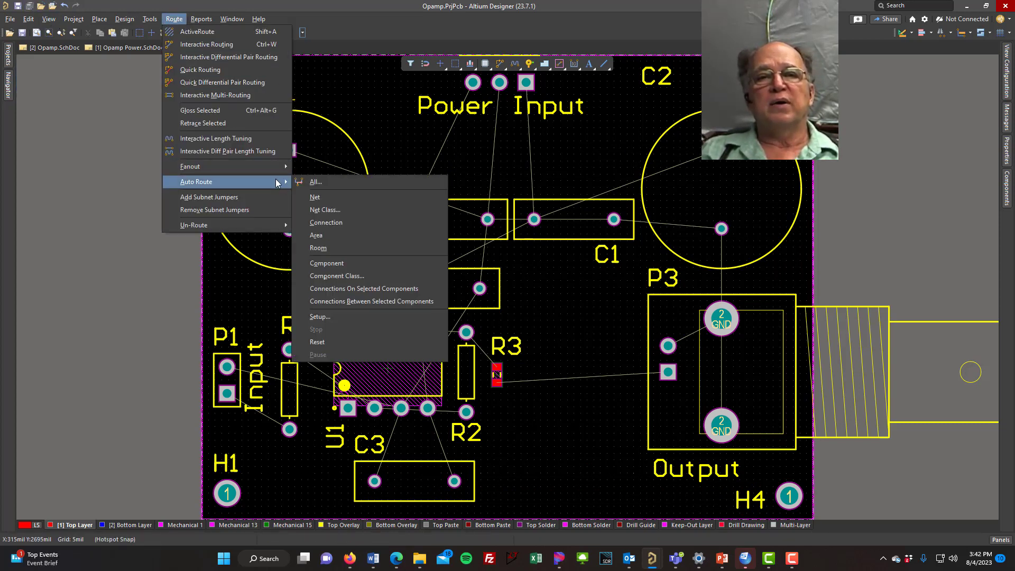
click(314, 182)
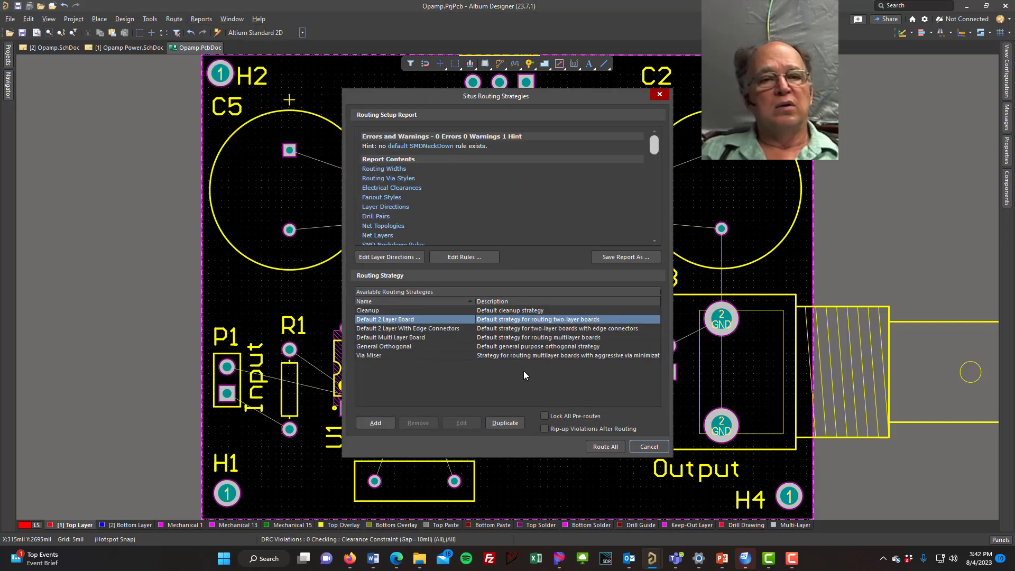
click(604, 447)
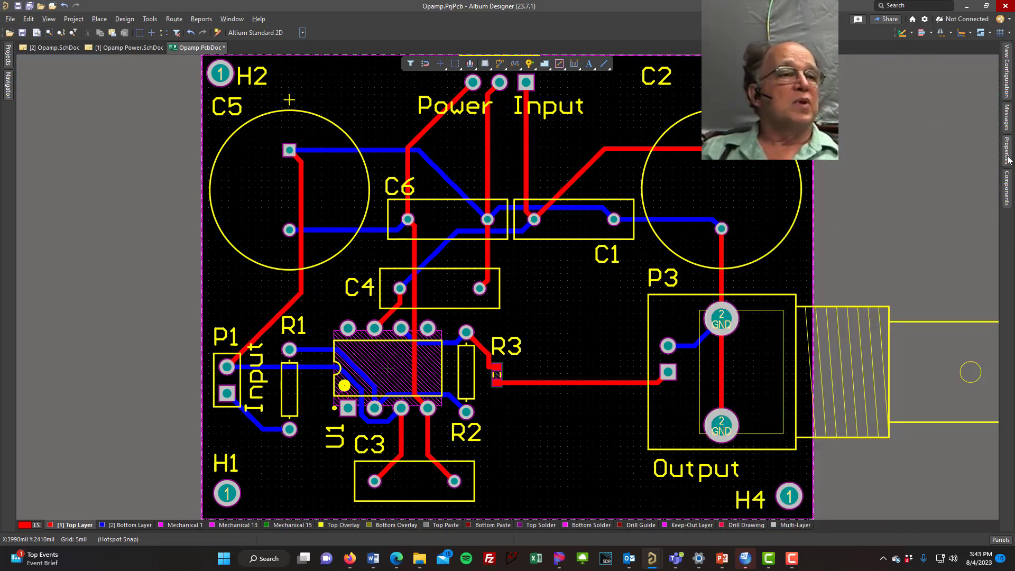
- Keep the object properties docked and examine the width and net of the +9V track segments between Power Input, C1 and C2
mouse_move(1007, 151)
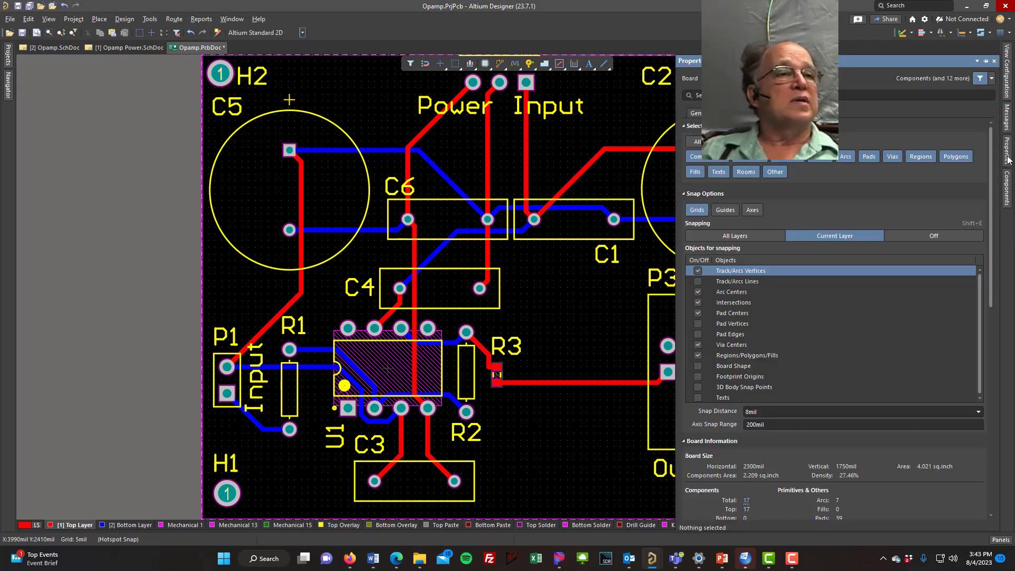
click(986, 61)
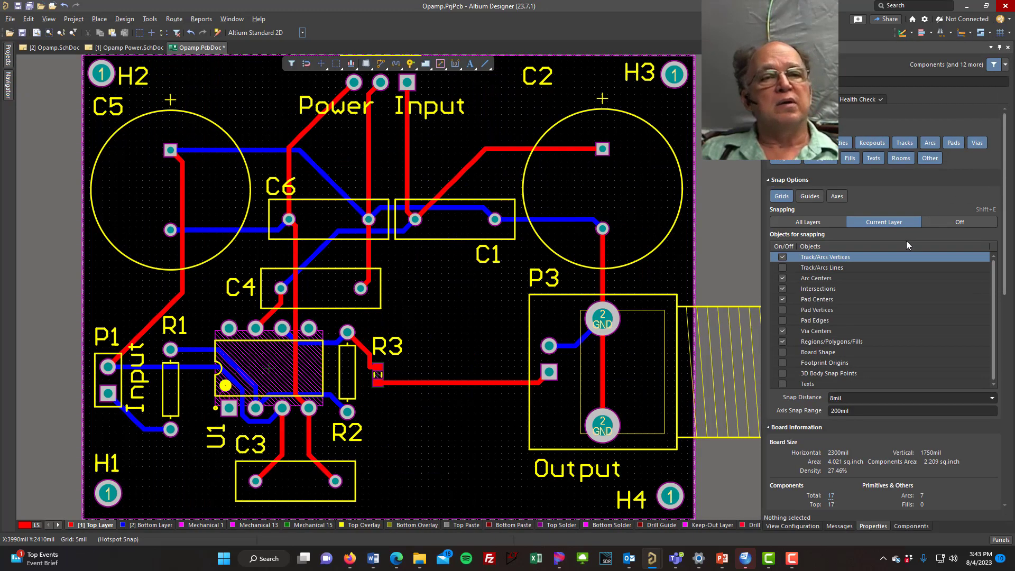
click(462, 174)
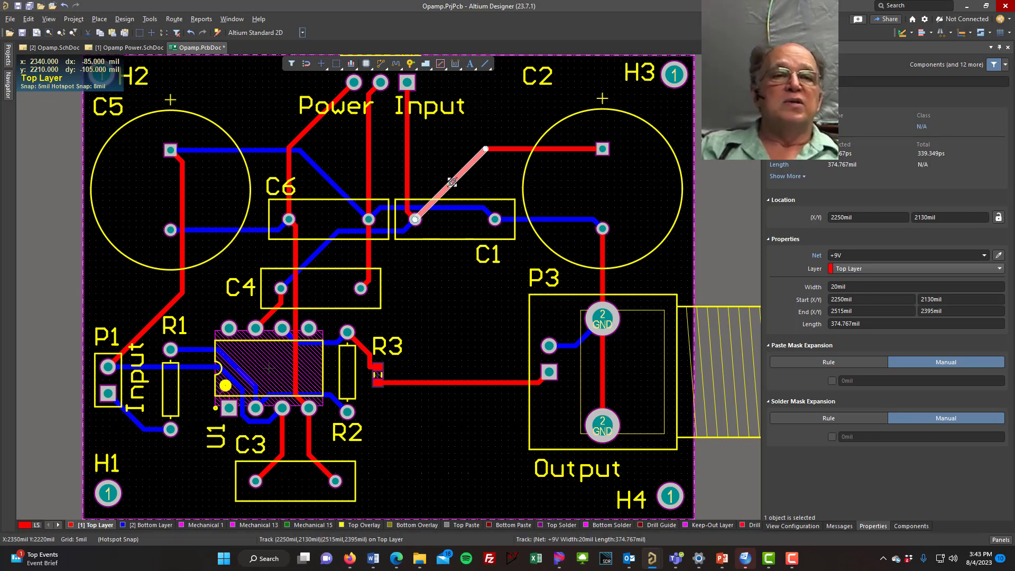
click(427, 141)
click(406, 211)
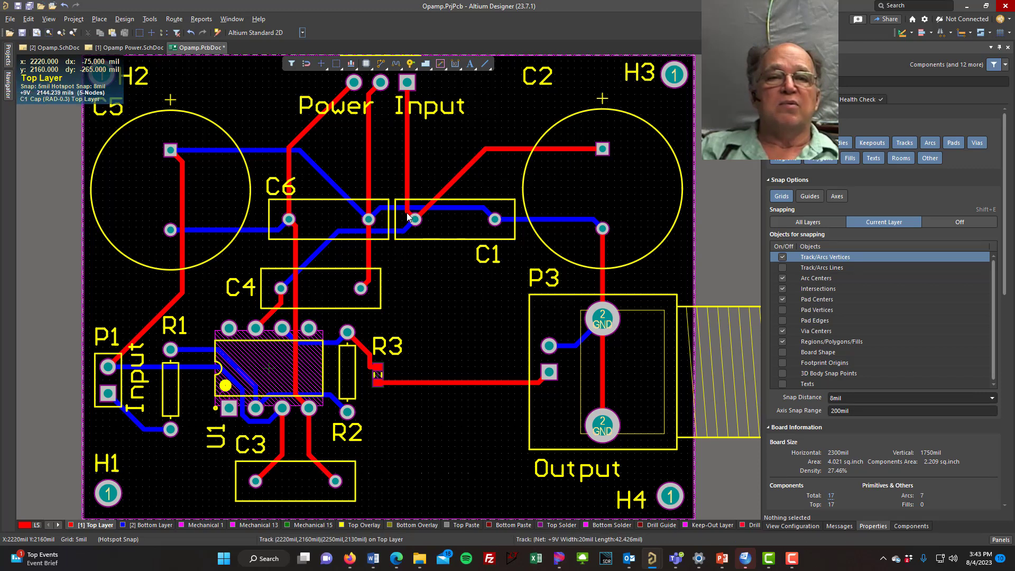
click(408, 213)
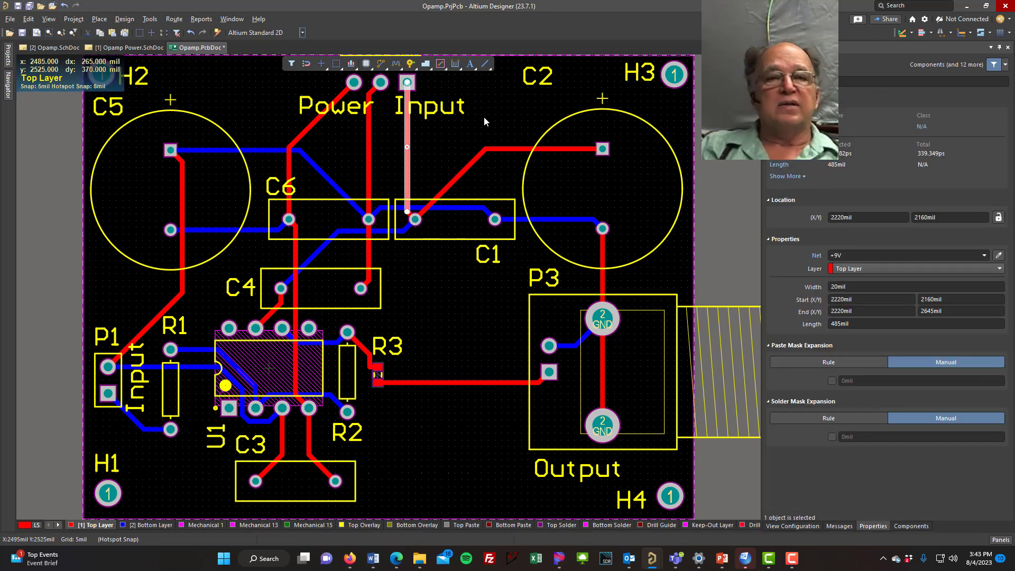
key(Tab)
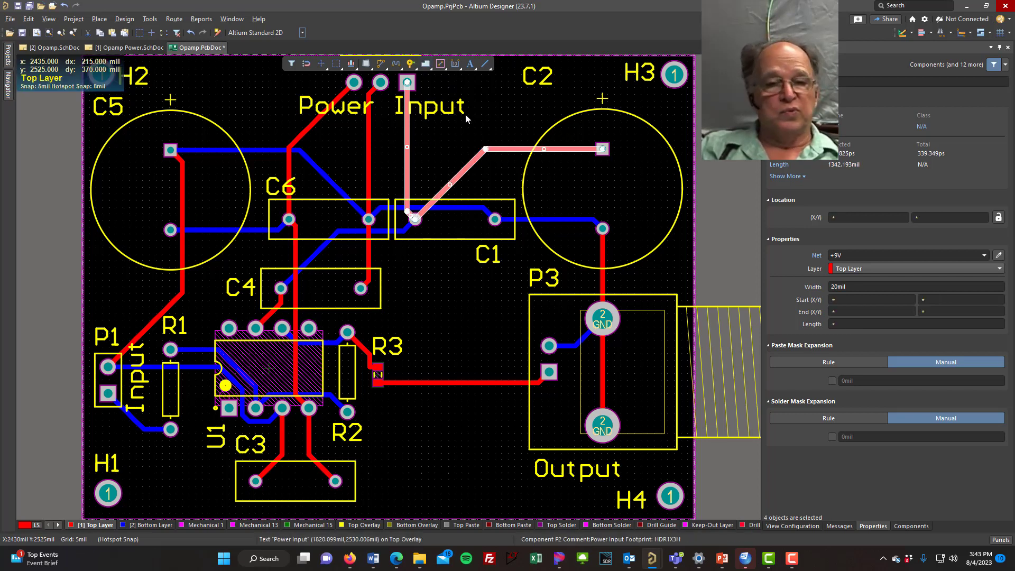
click(526, 117)
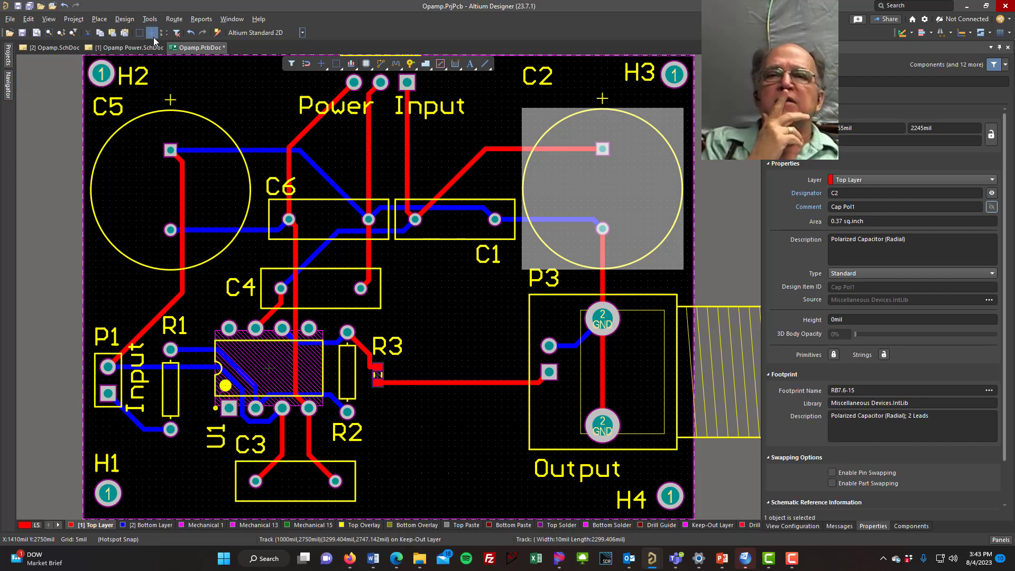
- Un-route all of the 20 mil autorouted tracks on the board
click(170, 19)
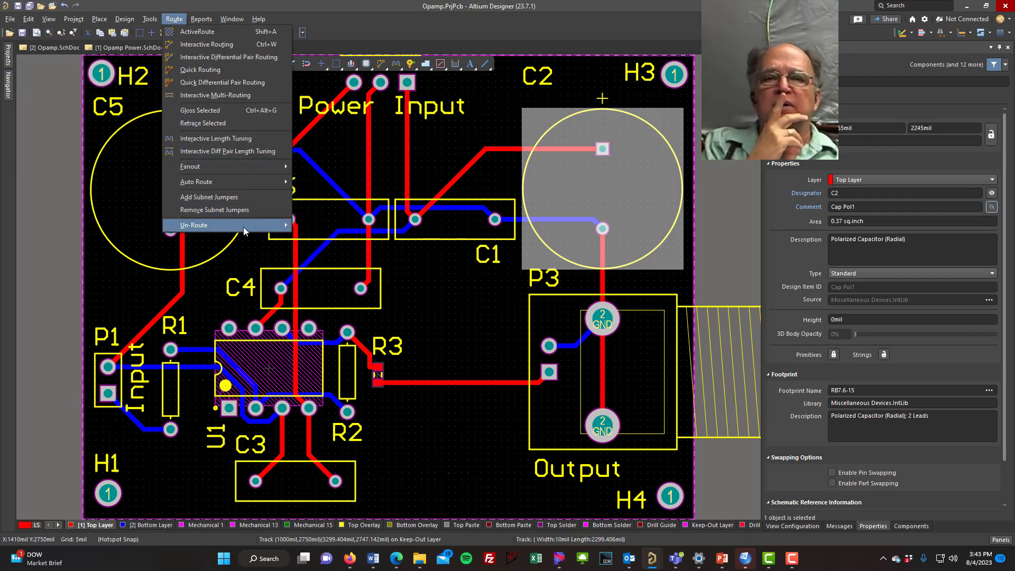
mouse_move(244, 226)
click(326, 230)
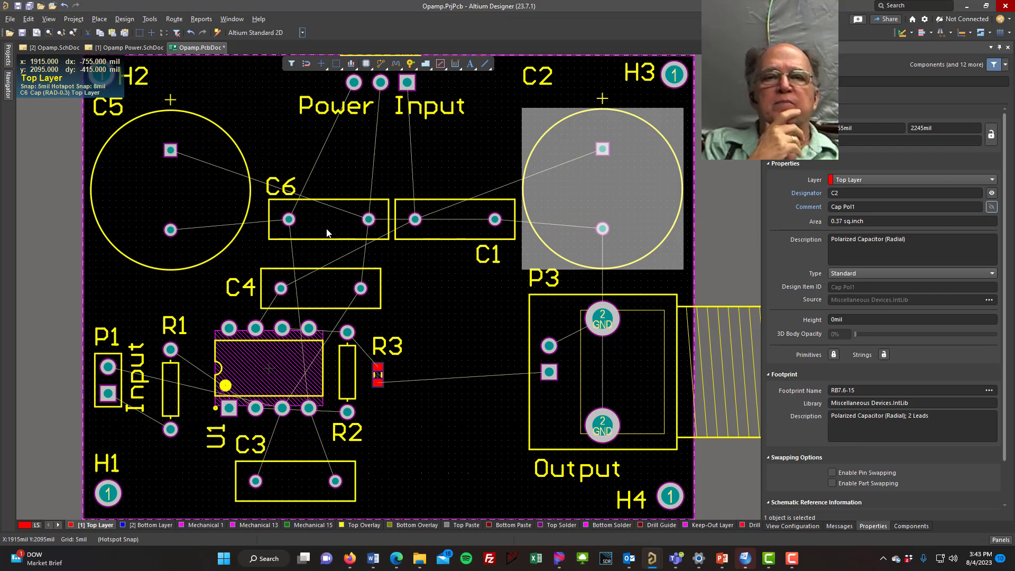
- Switch to the Opamp Power schematic, start placing a Parameter Set directive and open its properties during placement
click(109, 47)
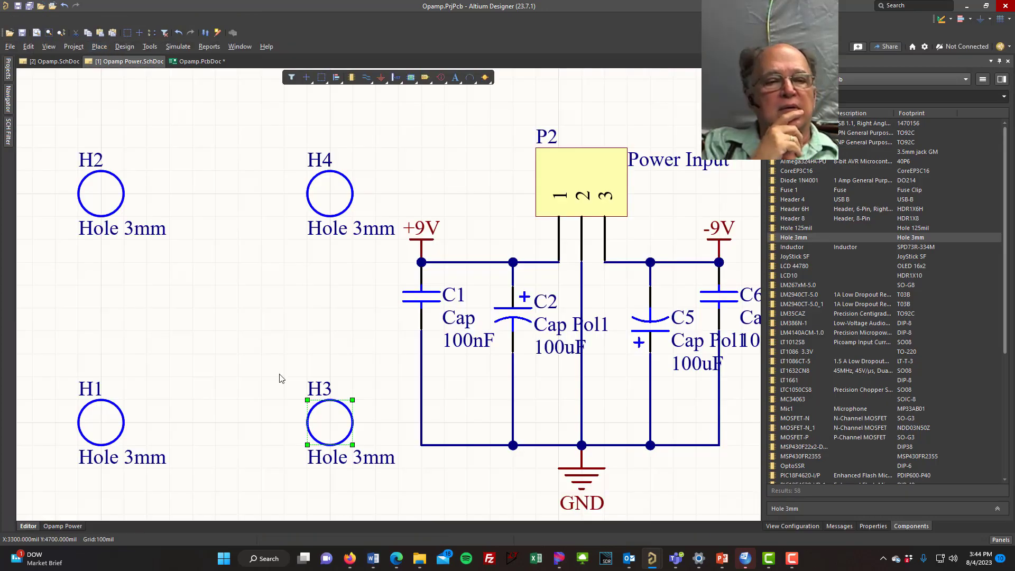
right_drag(677, 458, 359, 410)
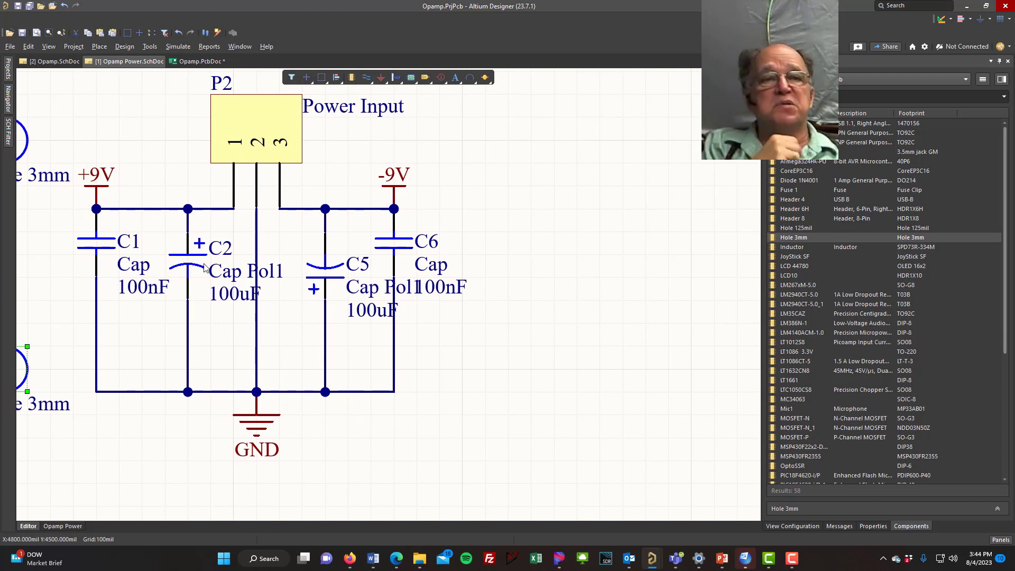
click(99, 48)
mouse_move(189, 223)
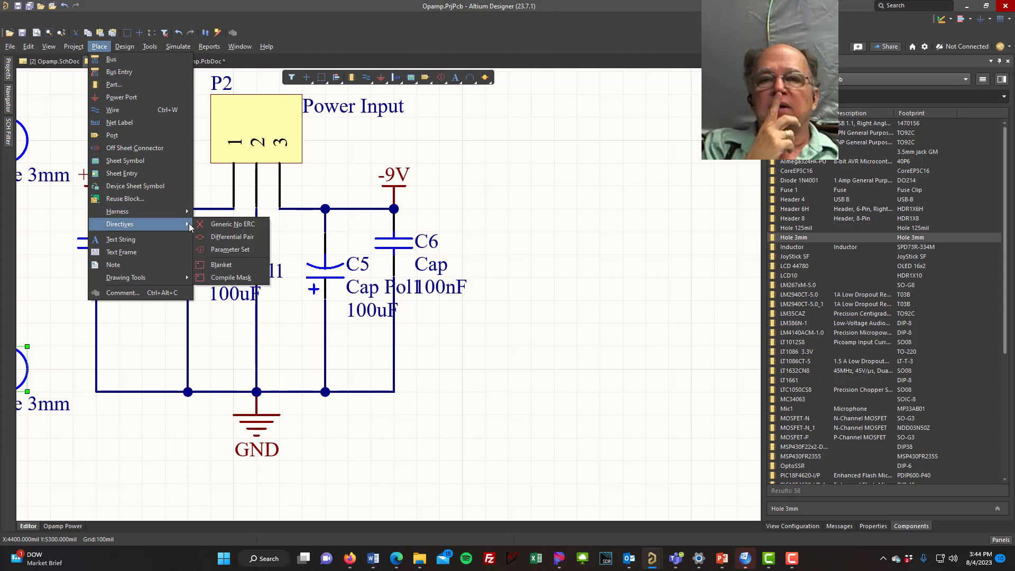
click(228, 250)
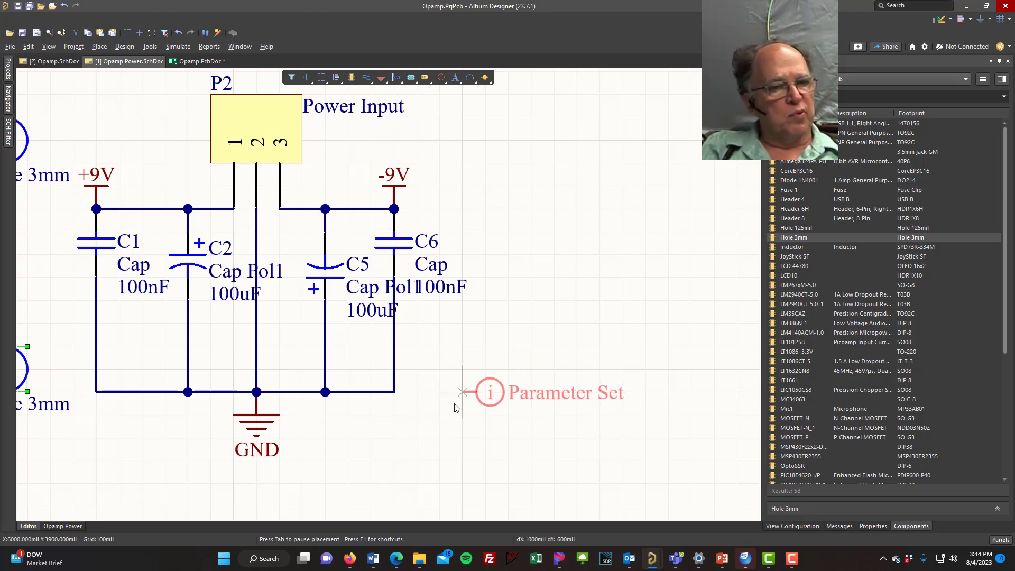
key(Tab)
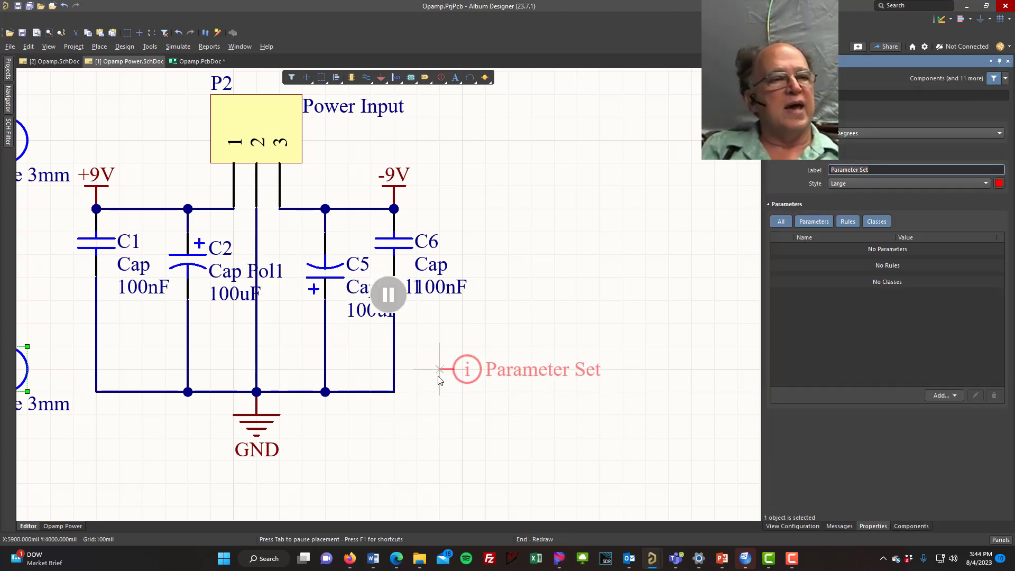
- Add a Width Constraint rule to the parameter set with maximum, preferred and minimum widths of 30 mil
click(954, 396)
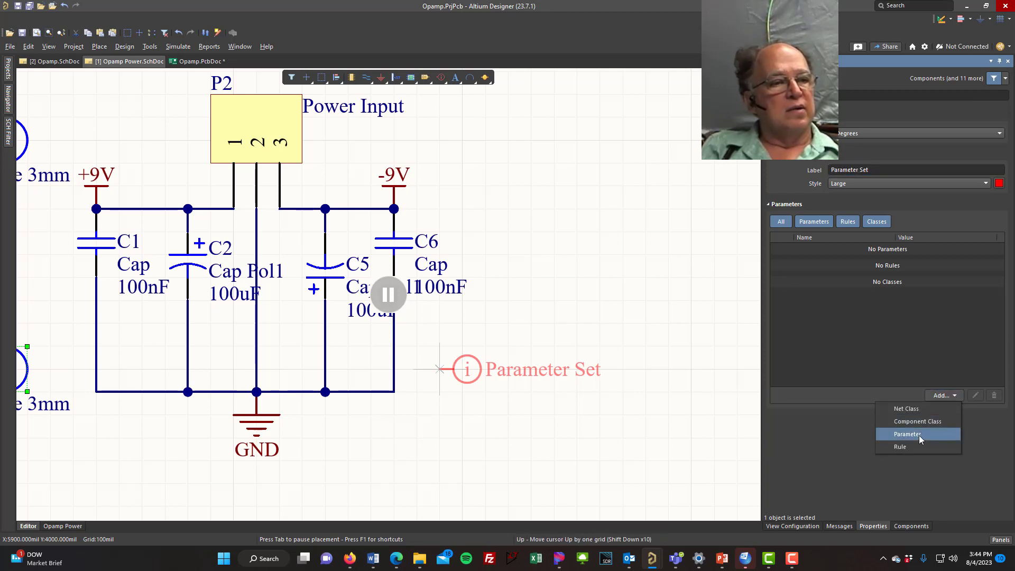
click(905, 446)
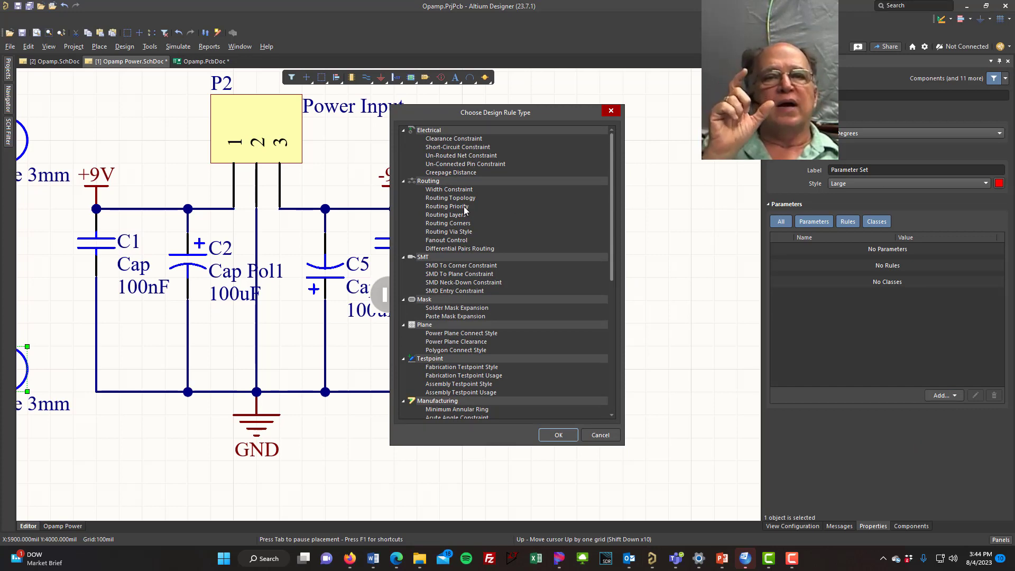
click(466, 190)
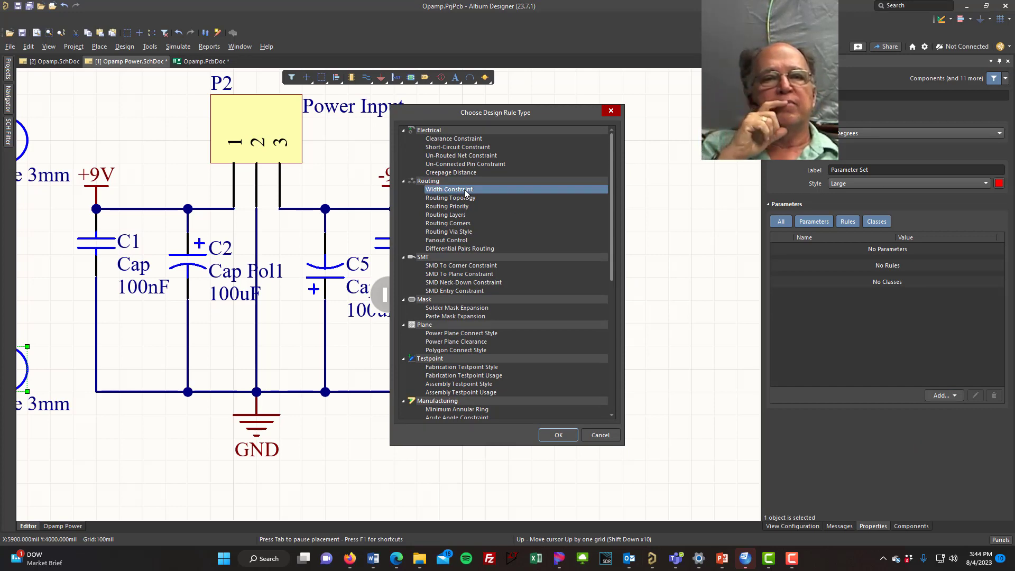
double_click(466, 191)
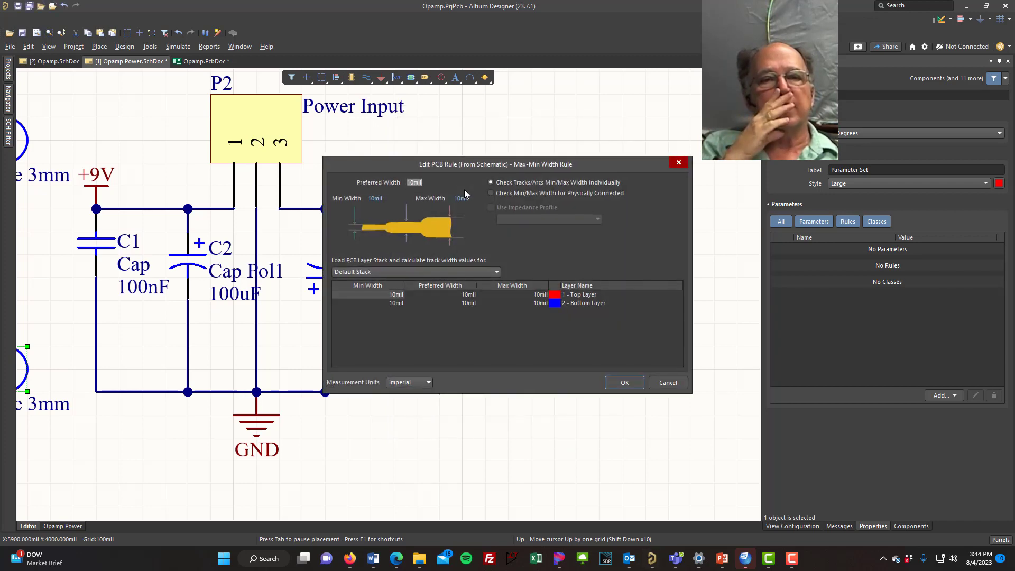
click(467, 198)
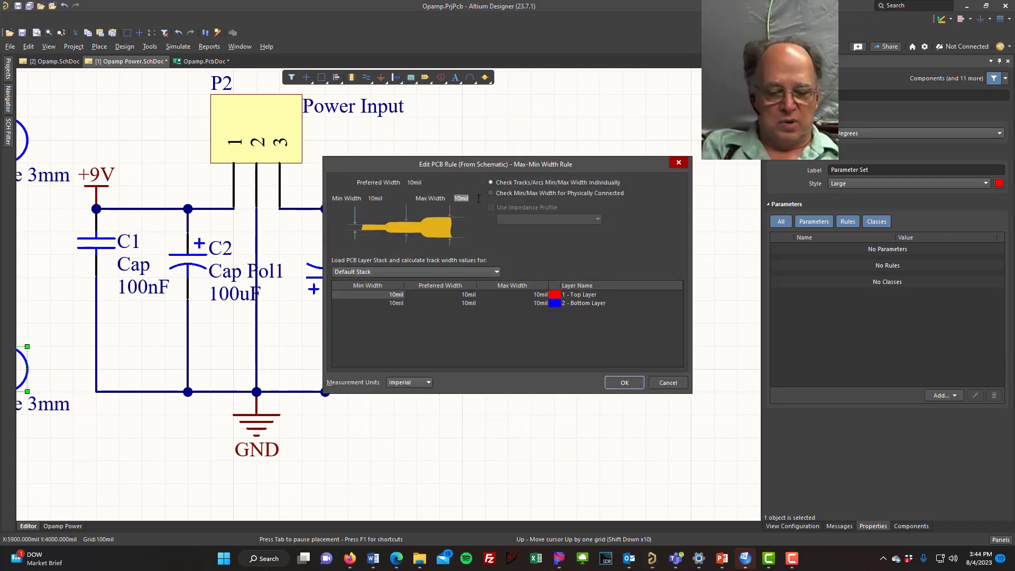
text(30)
click(426, 183)
text(30)
click(375, 198)
text(30)
click(624, 383)
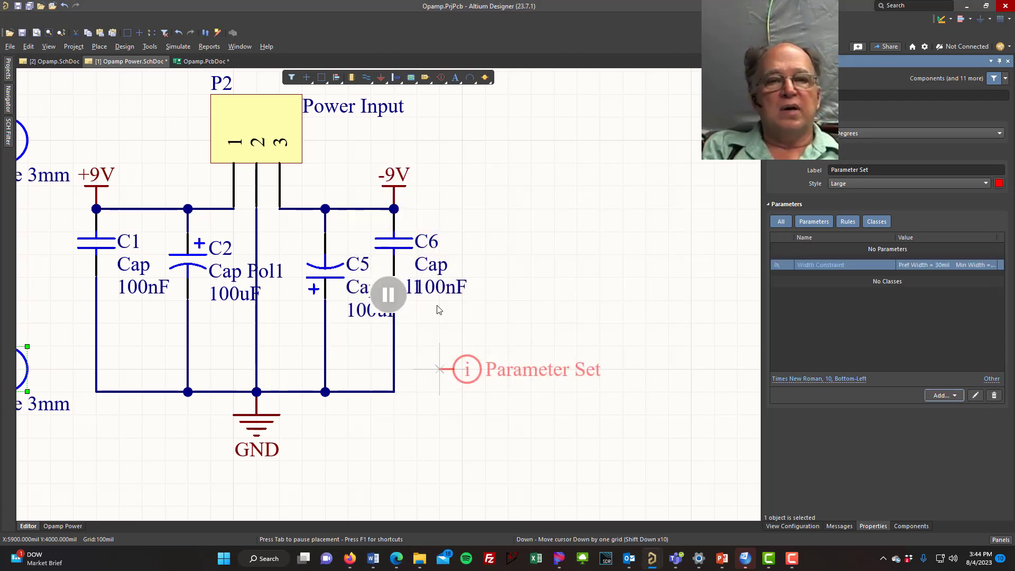
- Place the parameter set on the GND wire's corner below C6, end placement and save all documents
click(402, 399)
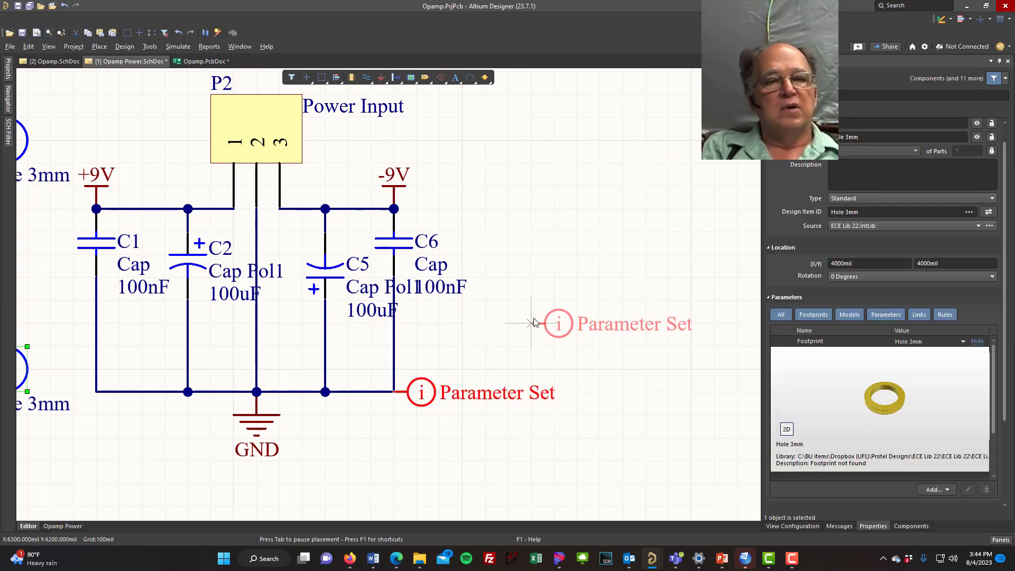
key(Escape)
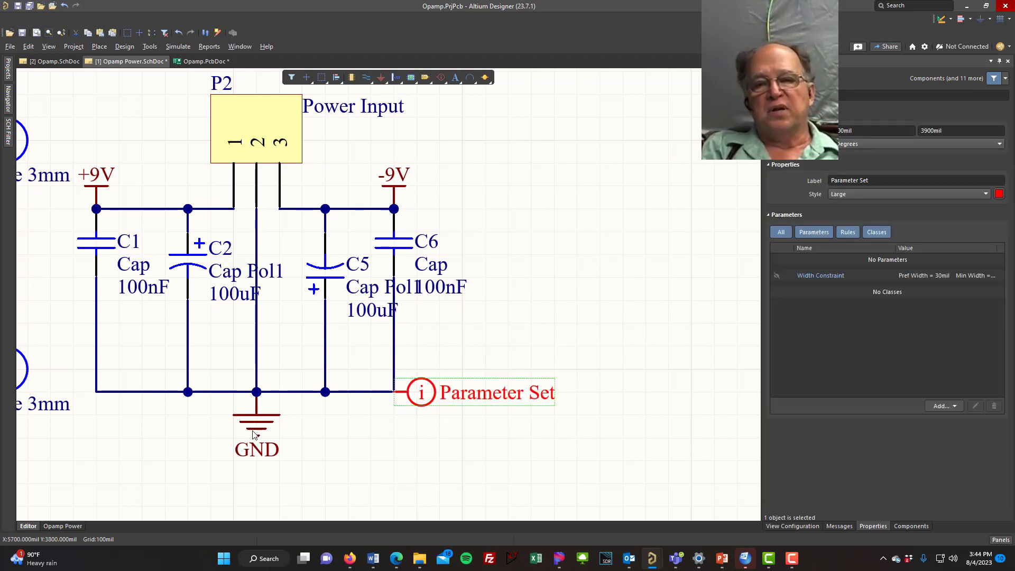
click(32, 6)
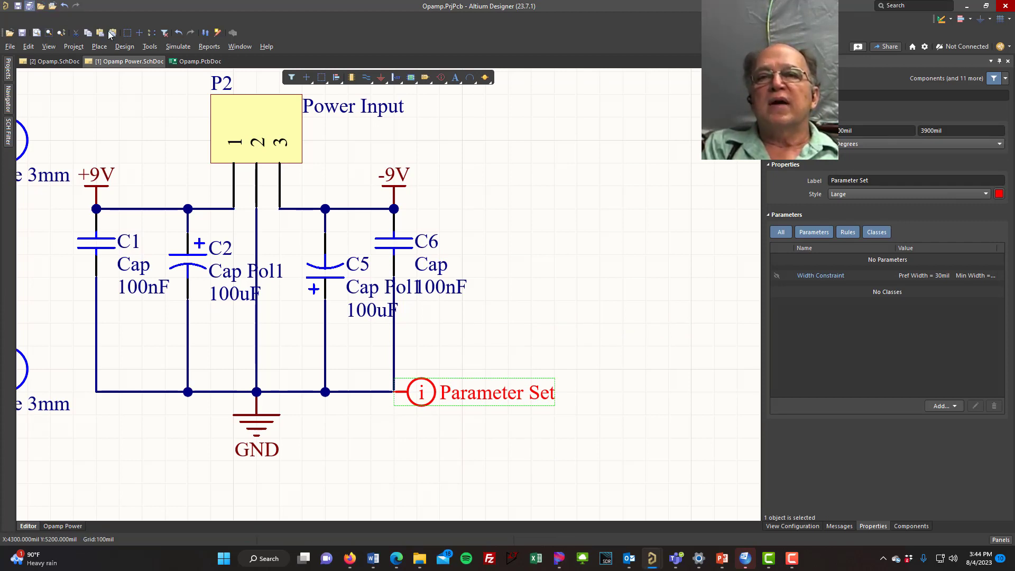
- Update Opamp.PcbDoc from the schematic by executing the engineering change that adds the 30 mil Width Constraint rule
click(125, 46)
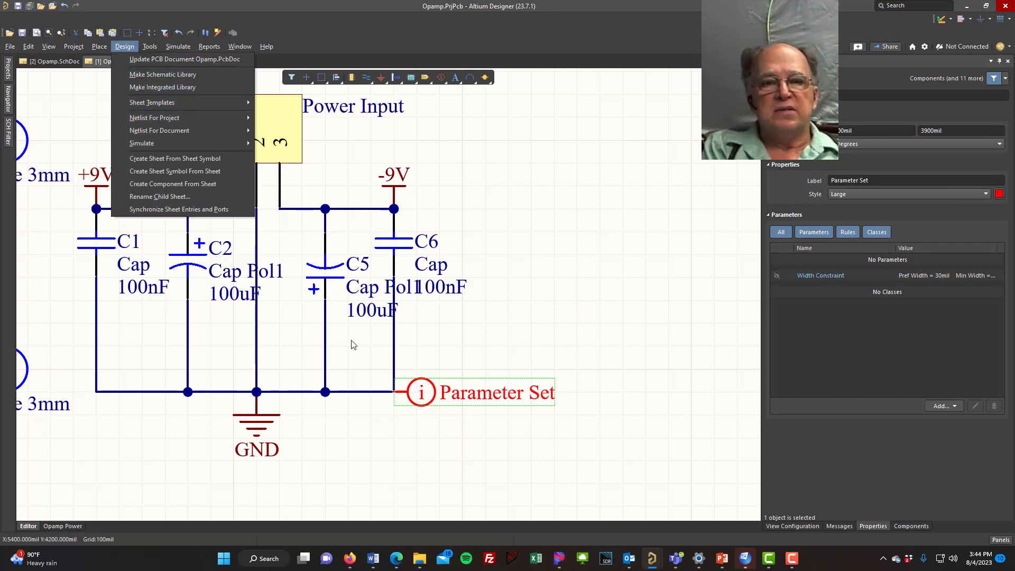
click(159, 60)
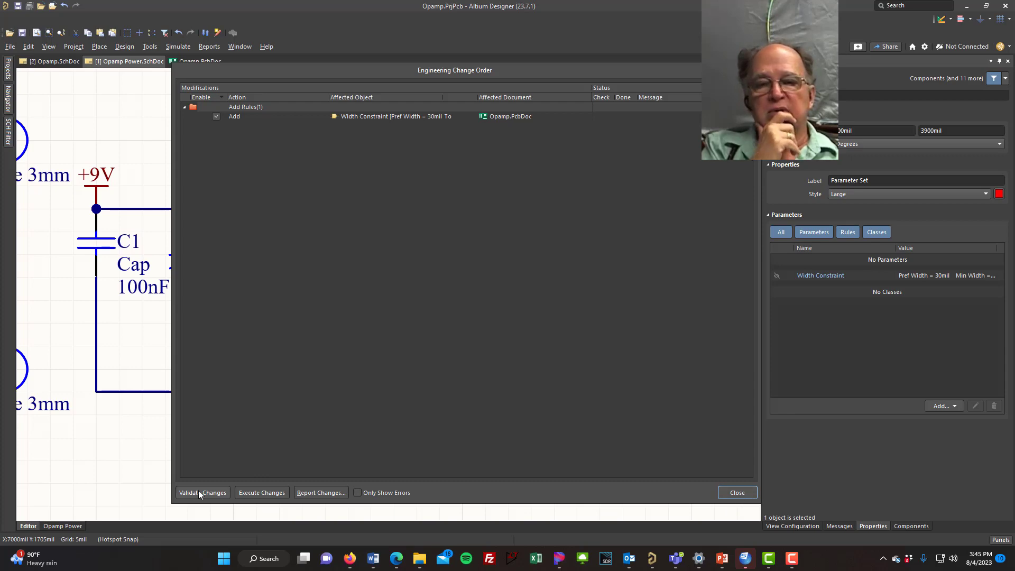
click(253, 493)
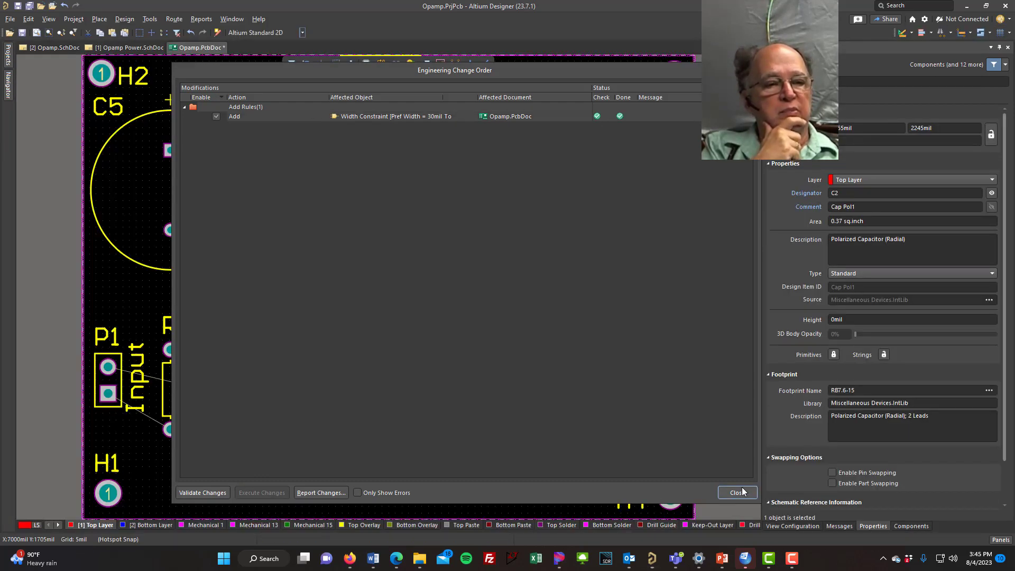
click(740, 493)
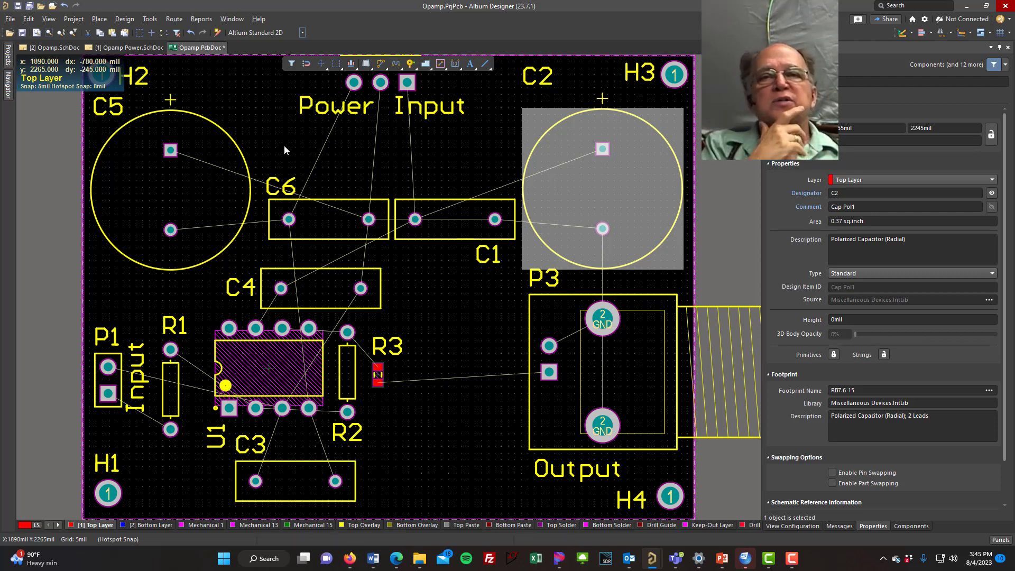
- Autoroute the entire board using the Default 2 Layer Board strategy
click(175, 20)
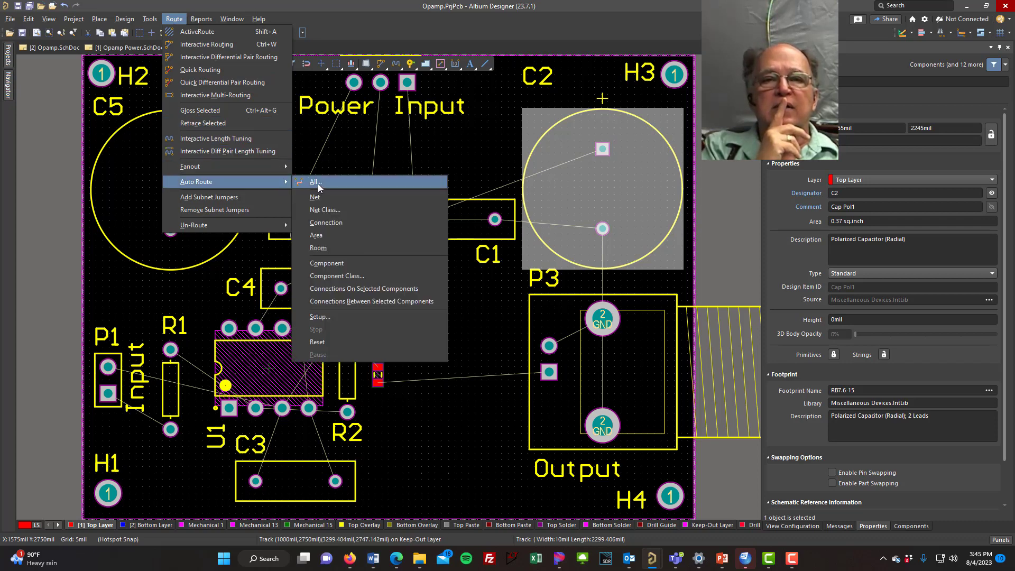
click(315, 183)
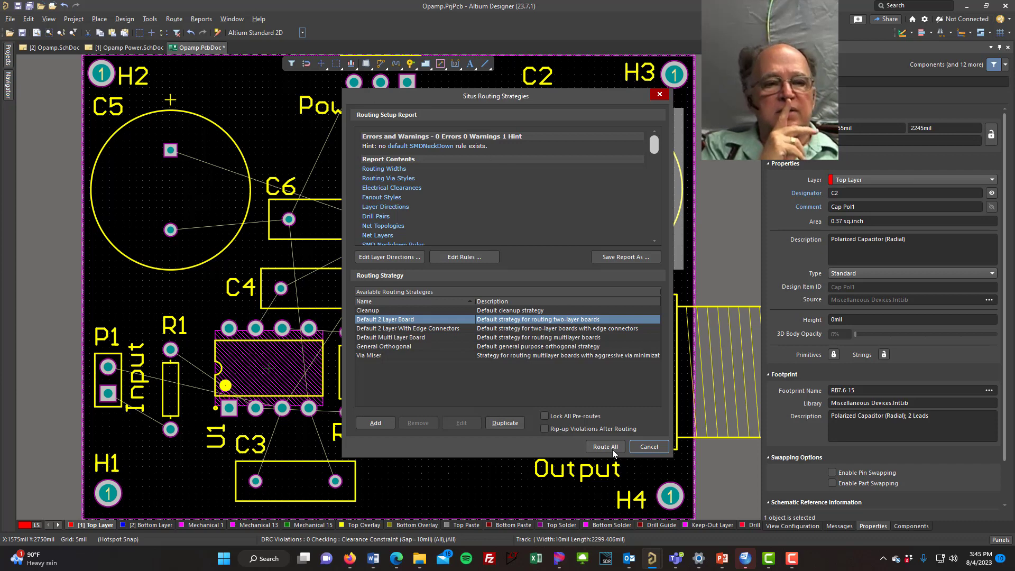
click(595, 449)
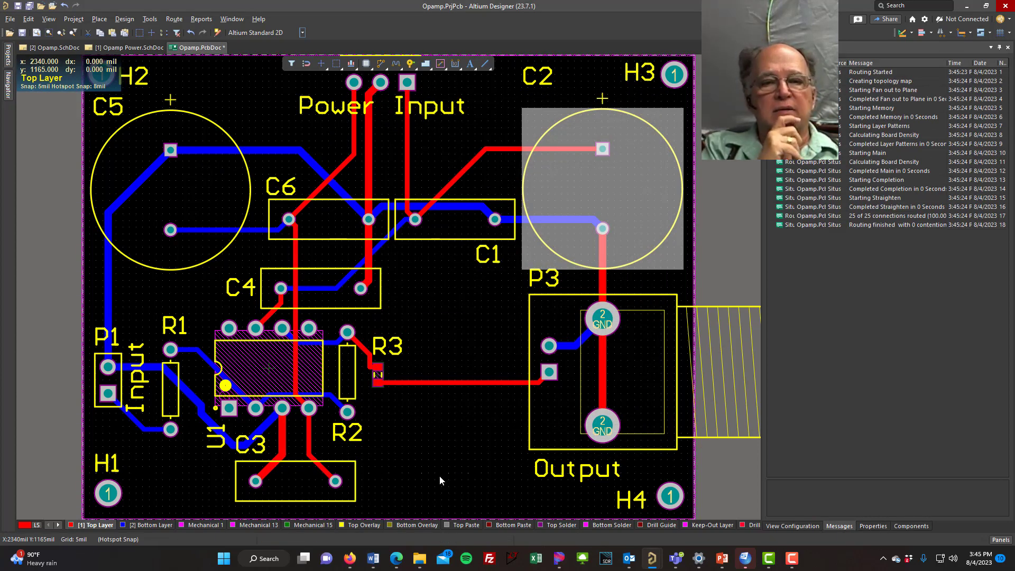
- Inspect the track width properties of the GND track above C6 and the diagonal +9V track above C1
click(369, 160)
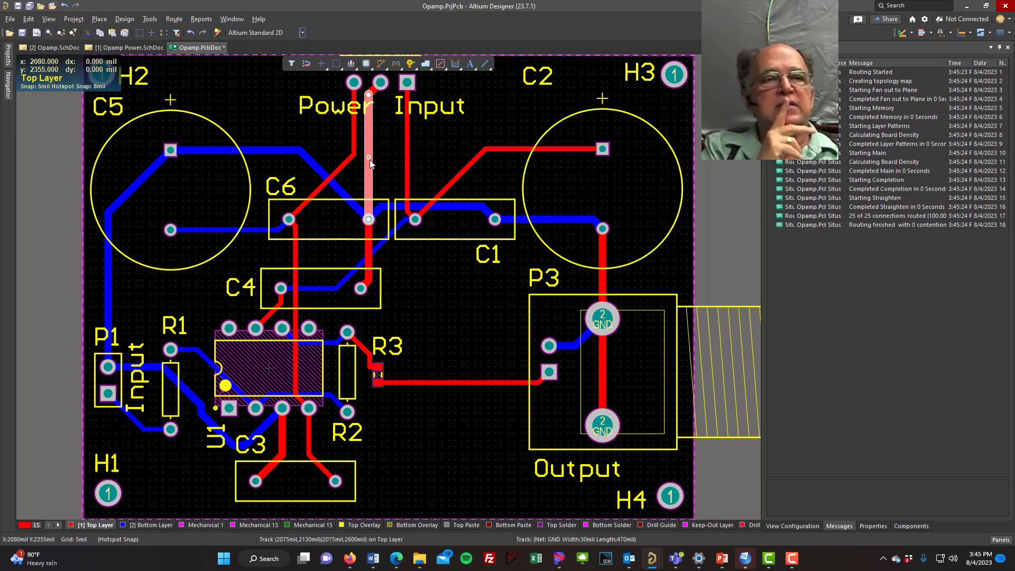
click(873, 526)
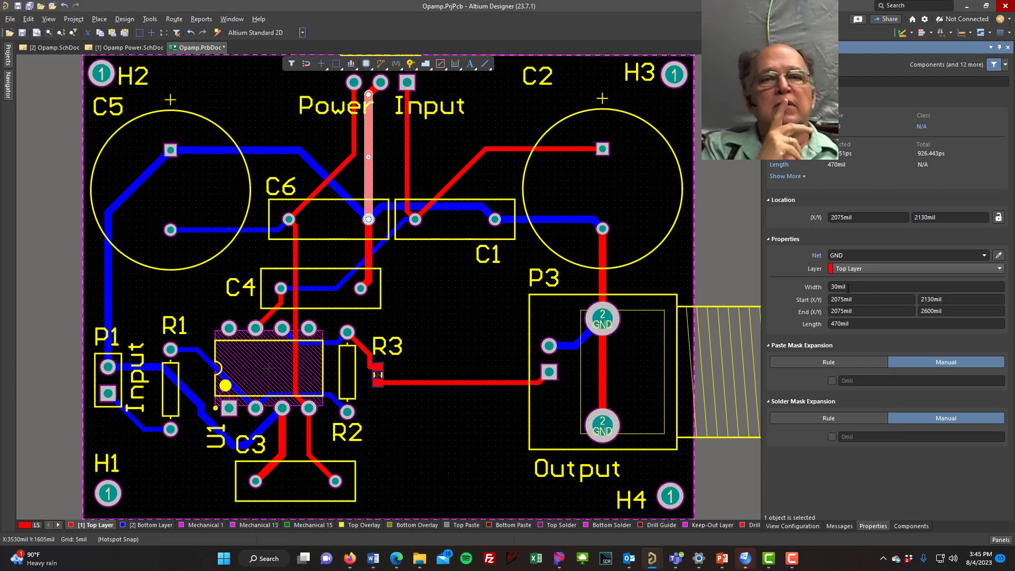
click(458, 176)
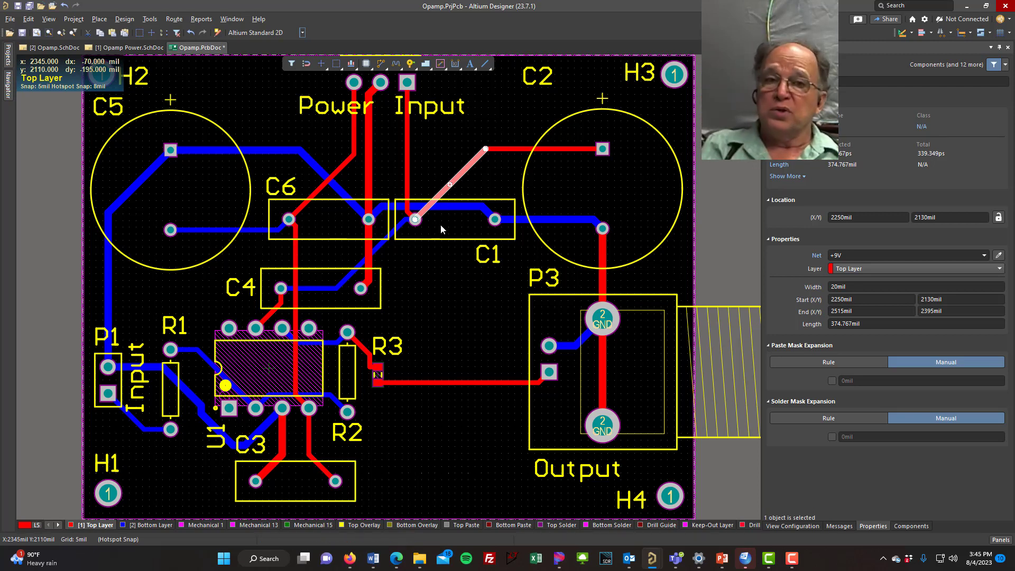
- Delete the horizontal GND track segment running from C5's upper pad and make Bottom Layer the active layer
click(271, 150)
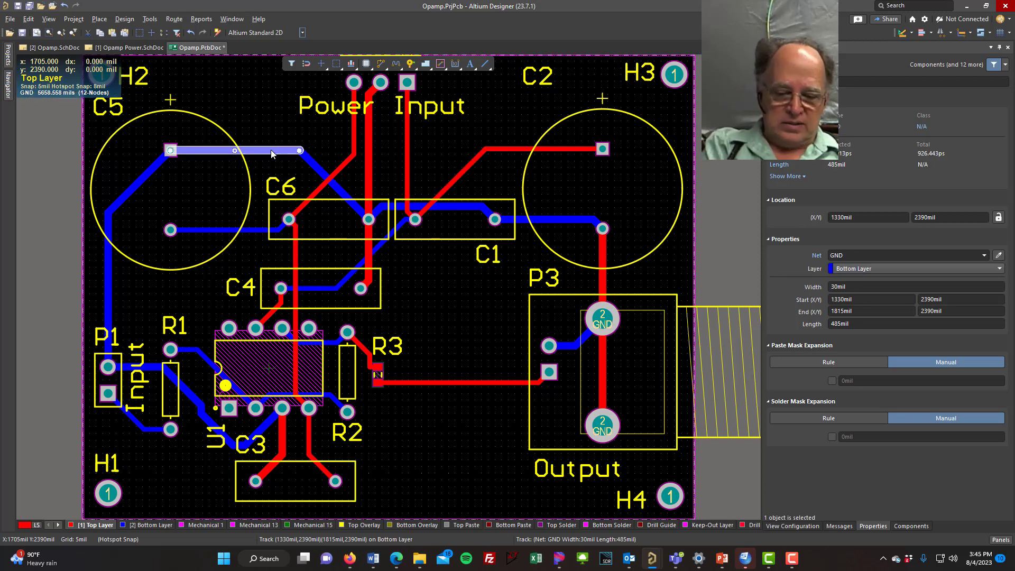
key(Delete)
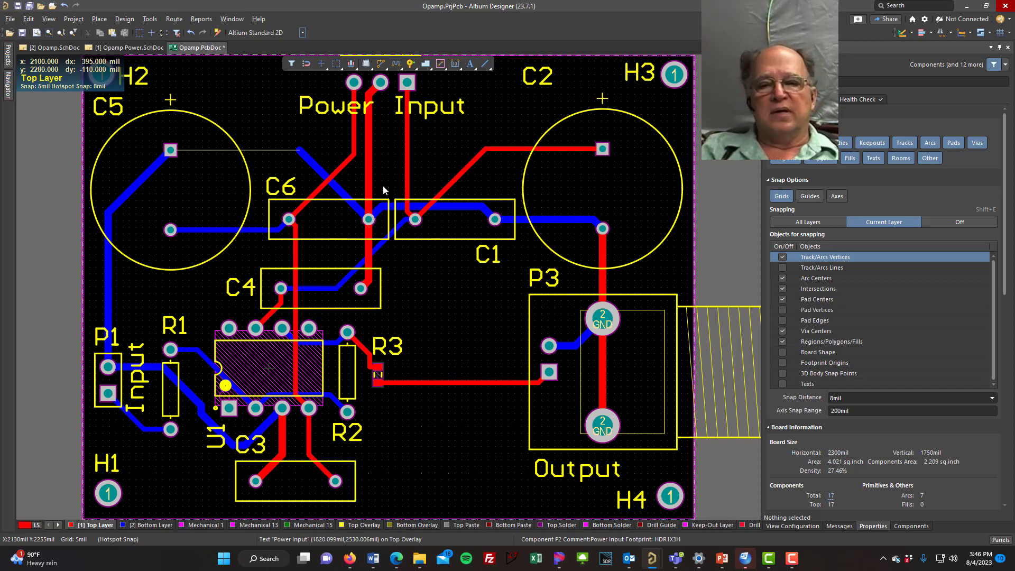
key(KP_Multiply)
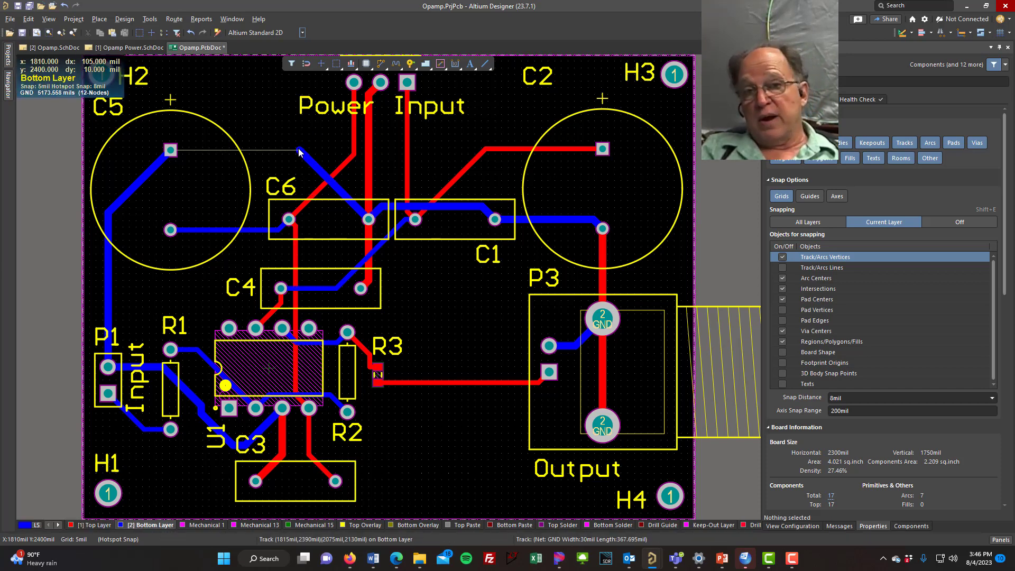
- Extend the loose end of C6's diagonal GND track horizontally to just short of C5's GND pad
ctrl+scroll(296, 151, up, 4)
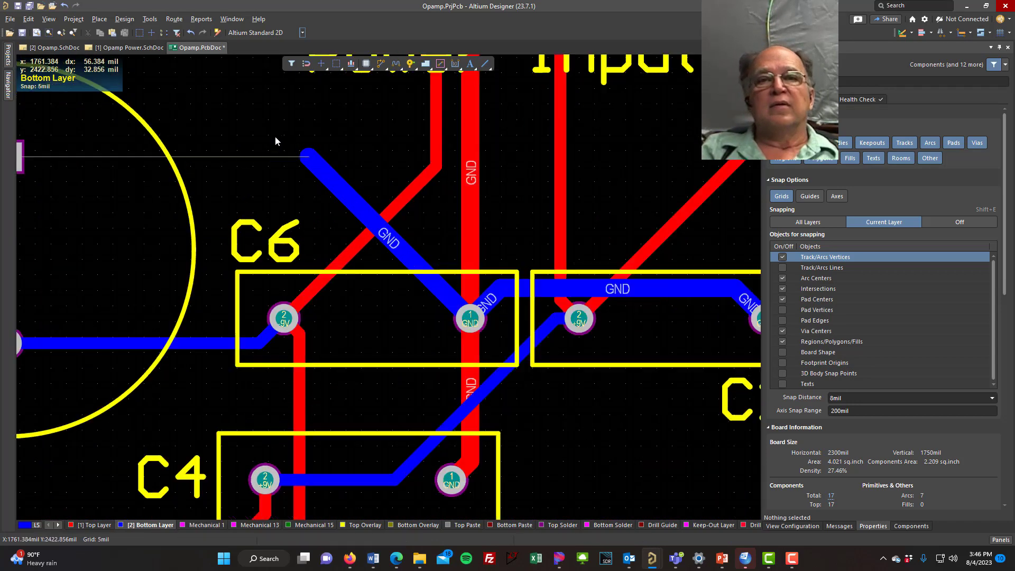
right_drag(275, 141, 494, 167)
click(529, 184)
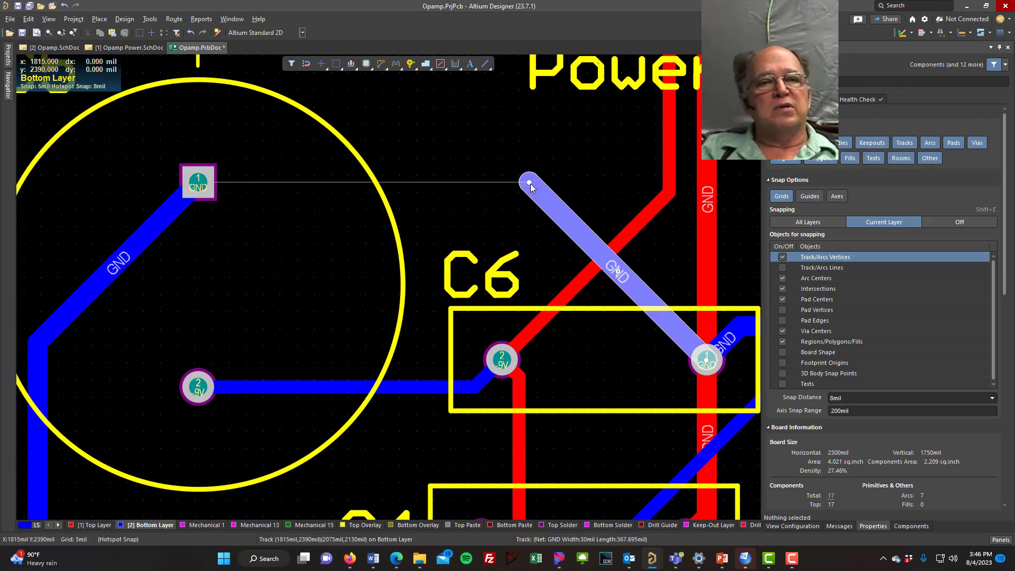
drag(531, 187, 229, 182)
click(449, 134)
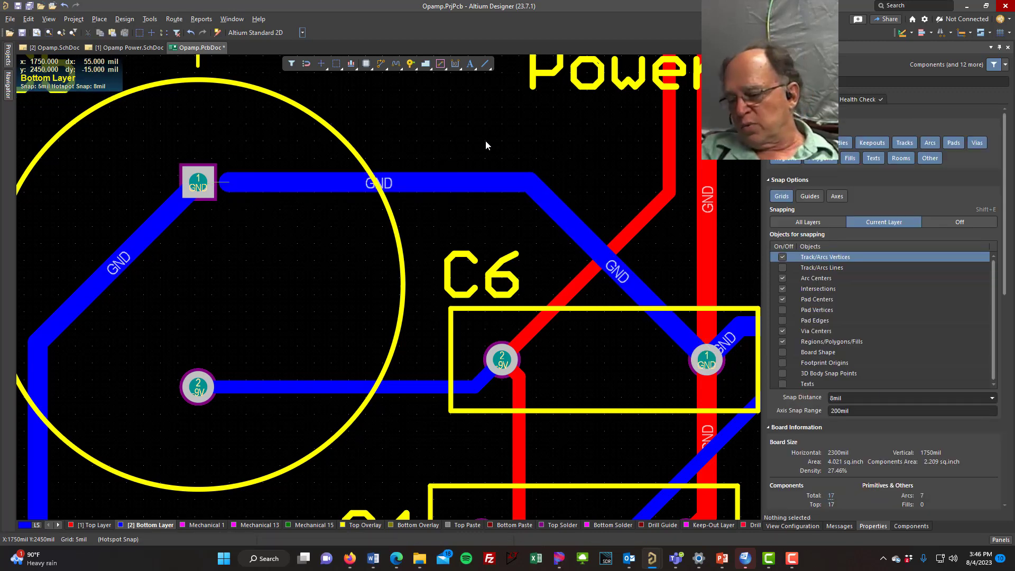
- Adjust the horizontal GND segment and extend its open end onto C5's GND pad to complete the connection
ctrl+scroll(485, 141, down, 6)
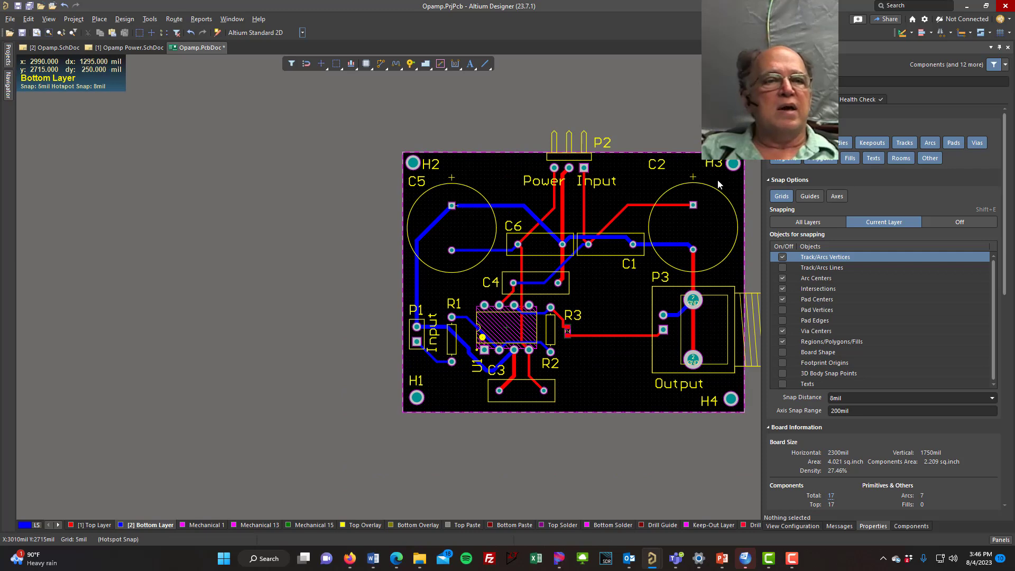
ctrl+scroll(458, 225, up, 6)
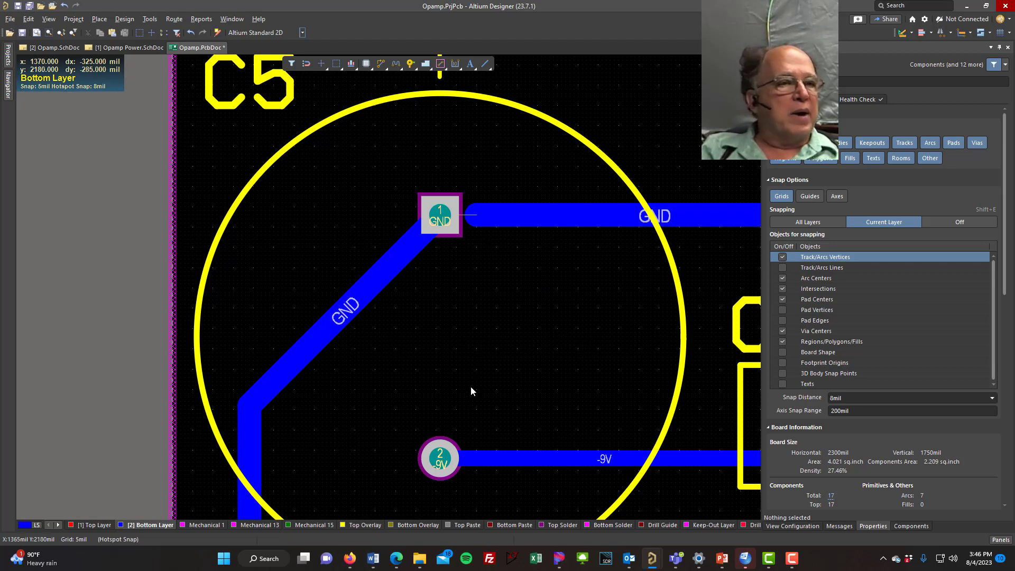
drag(500, 218, 496, 215)
click(497, 216)
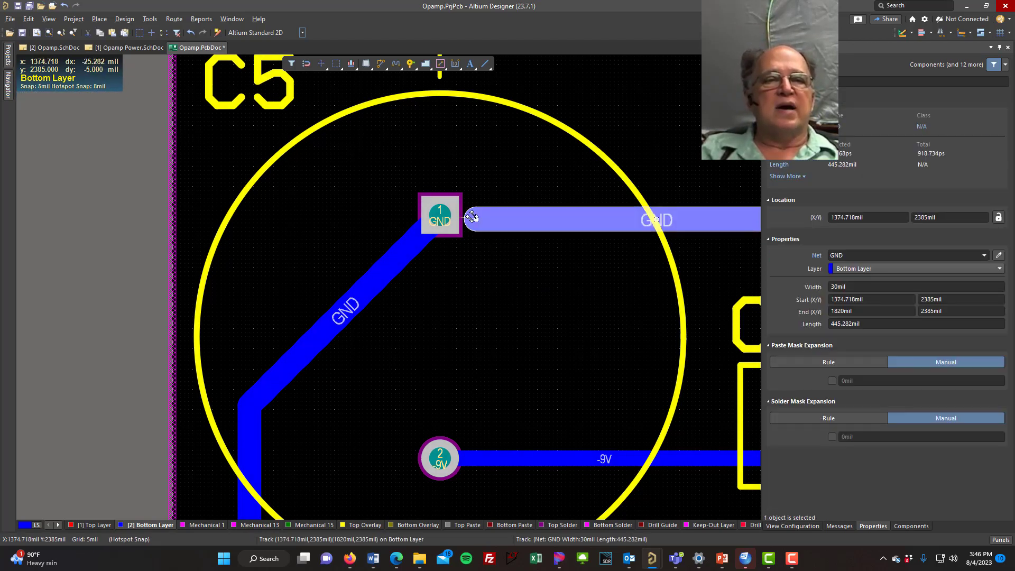
drag(474, 219, 438, 206)
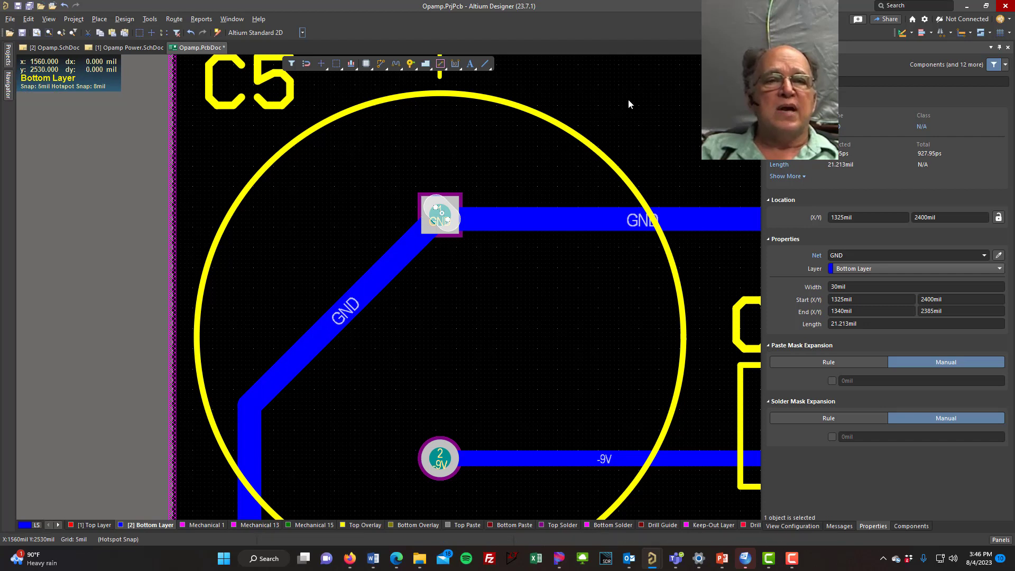
click(562, 149)
click(724, 121)
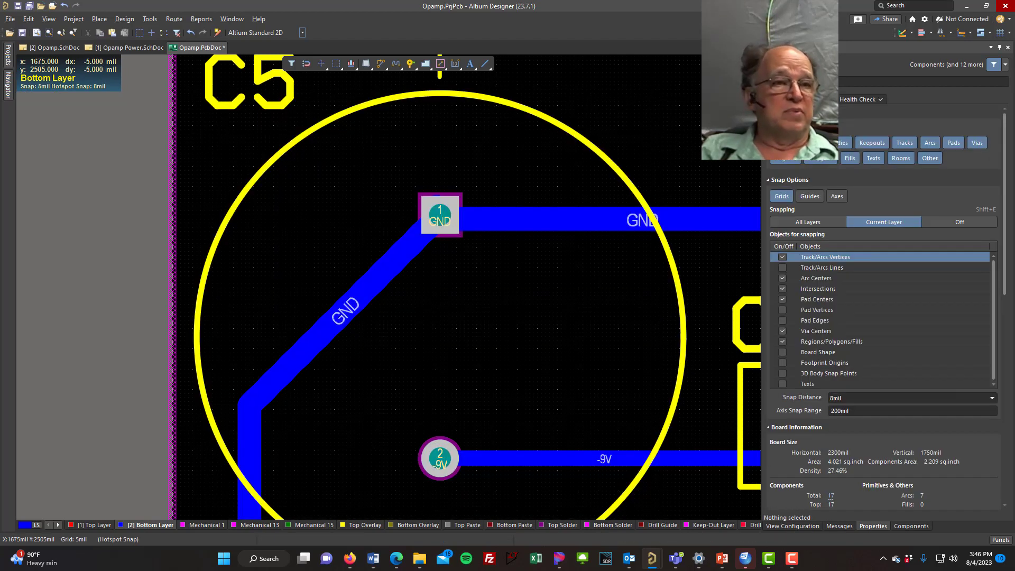
- Review the whole routed board and check the properties of the redrawn horizontal GND segment at C5
scroll(724, 121, down, 3)
ctrl+scroll(708, 132, down, 2)
ctrl+scroll(696, 168, down, 4)
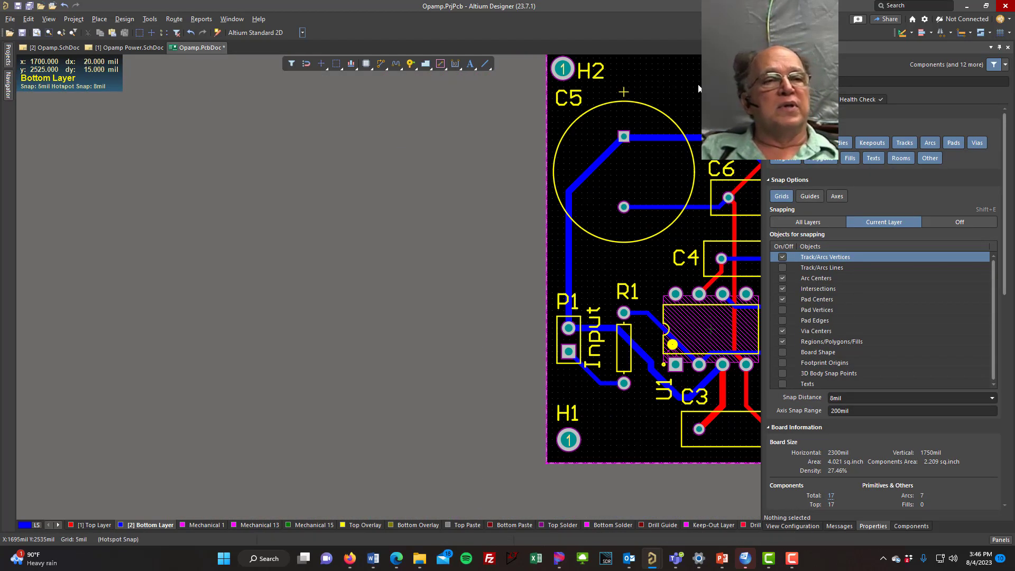
right_drag(689, 88, 198, 140)
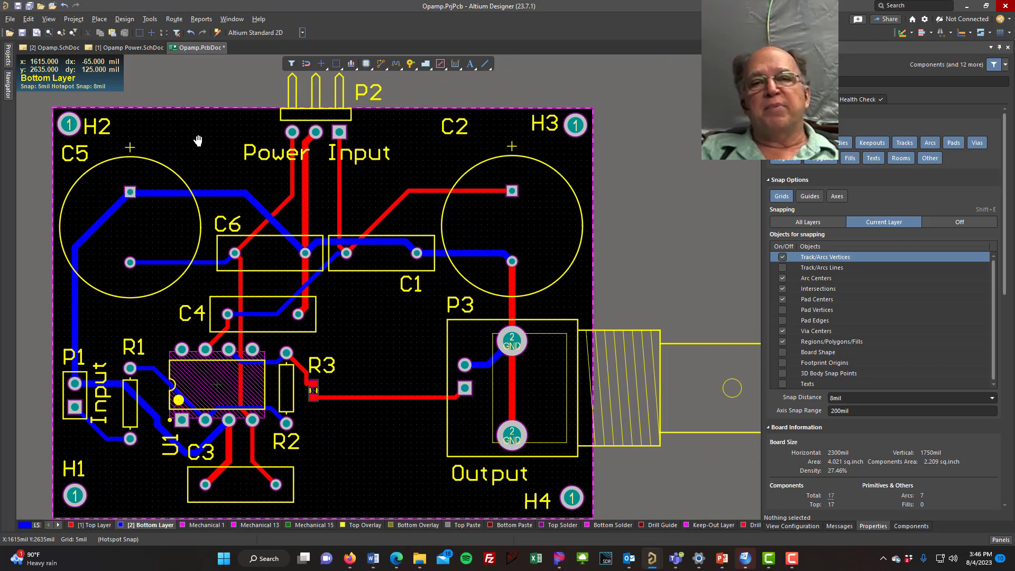
click(214, 193)
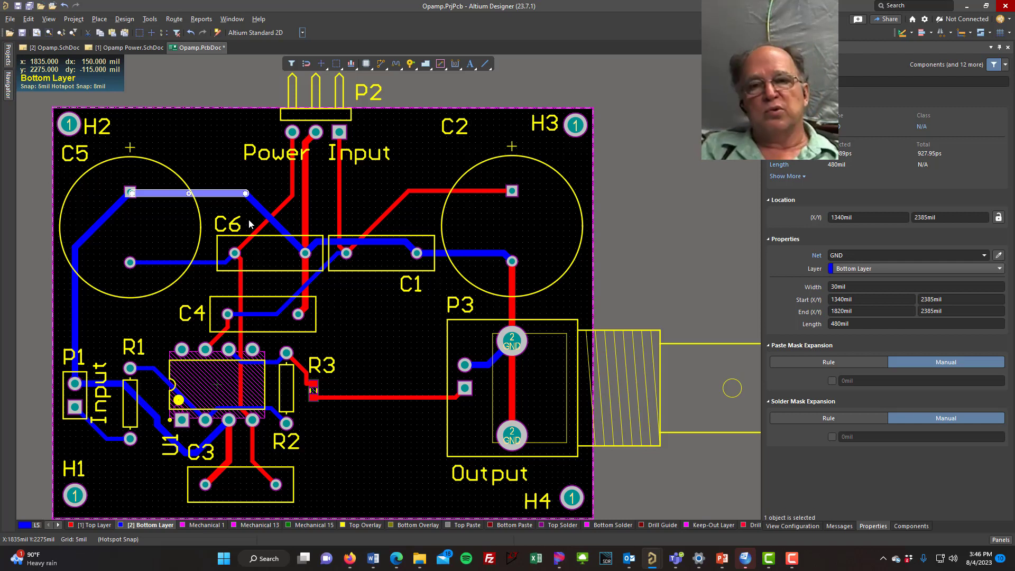
- Select all Top Layer tracks with Find Similar Objects, starting from C2's +9V track and matching Layer as Same
click(431, 191)
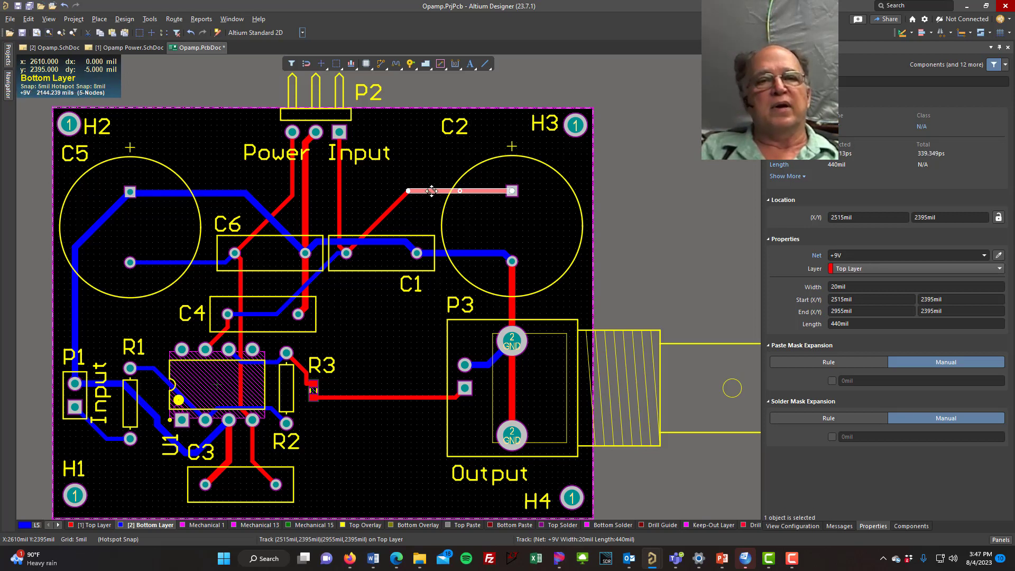
right_click(431, 191)
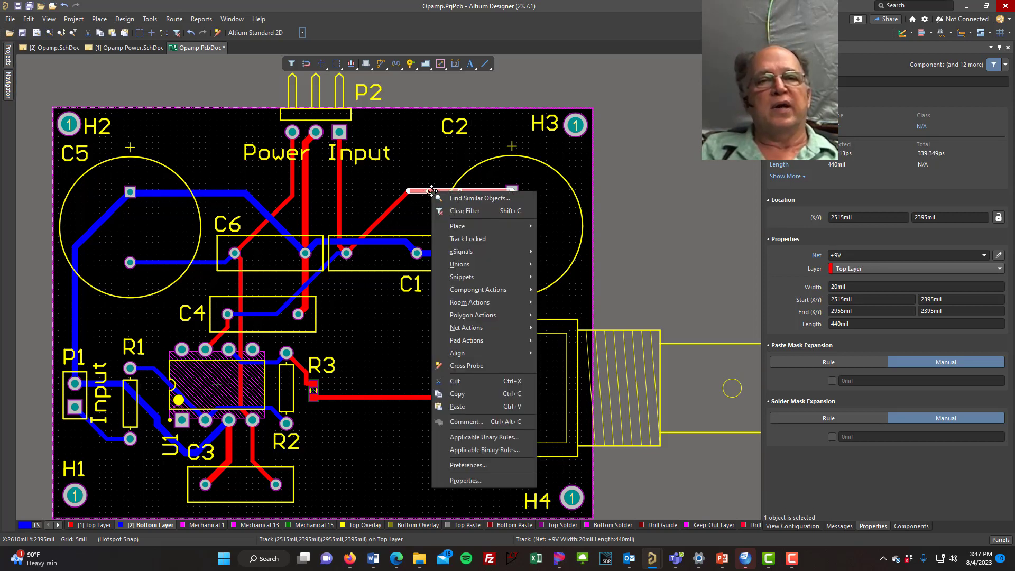
click(477, 199)
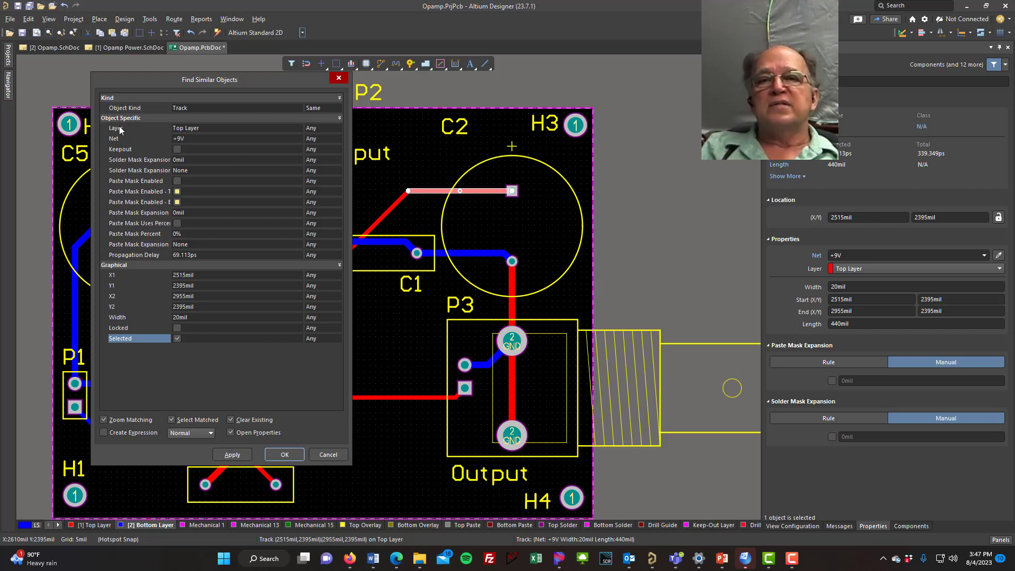
double_click(325, 128)
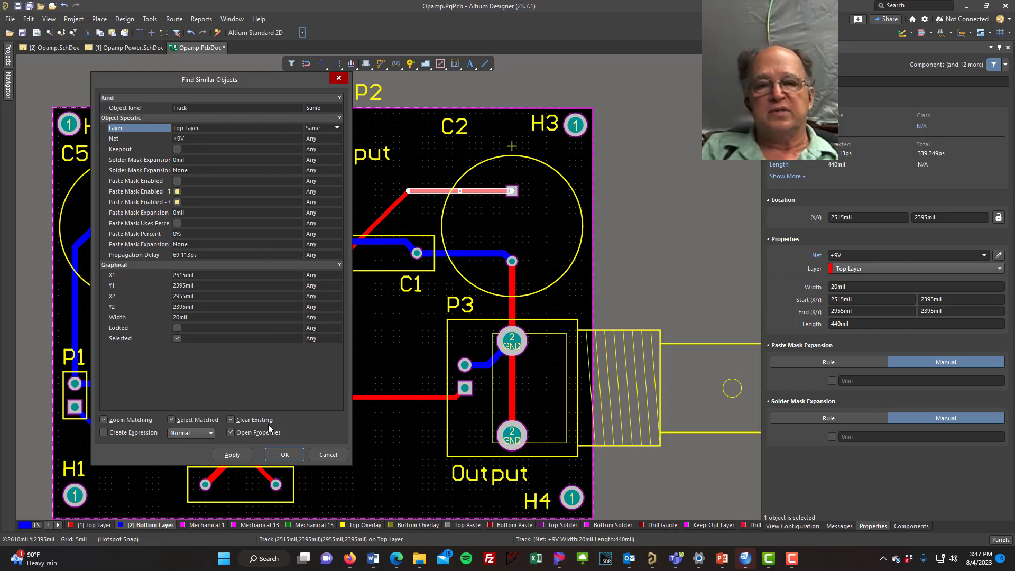
click(231, 459)
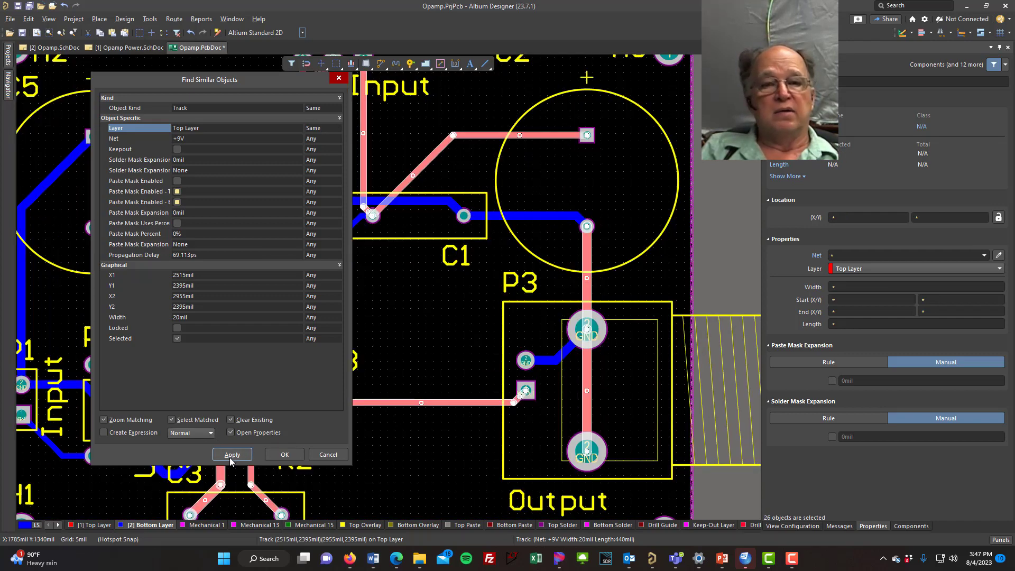
click(284, 454)
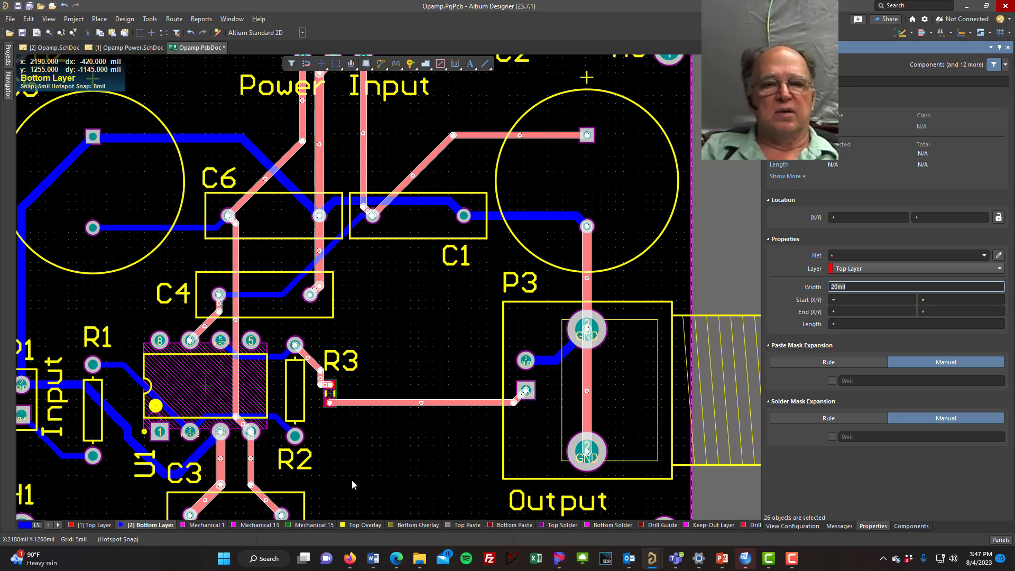
- Select all Bottom Layer tracks with Find Similar Objects, starting from the Input track at R1's lower pad and matching Layer as Same
right_drag(409, 461, 576, 411)
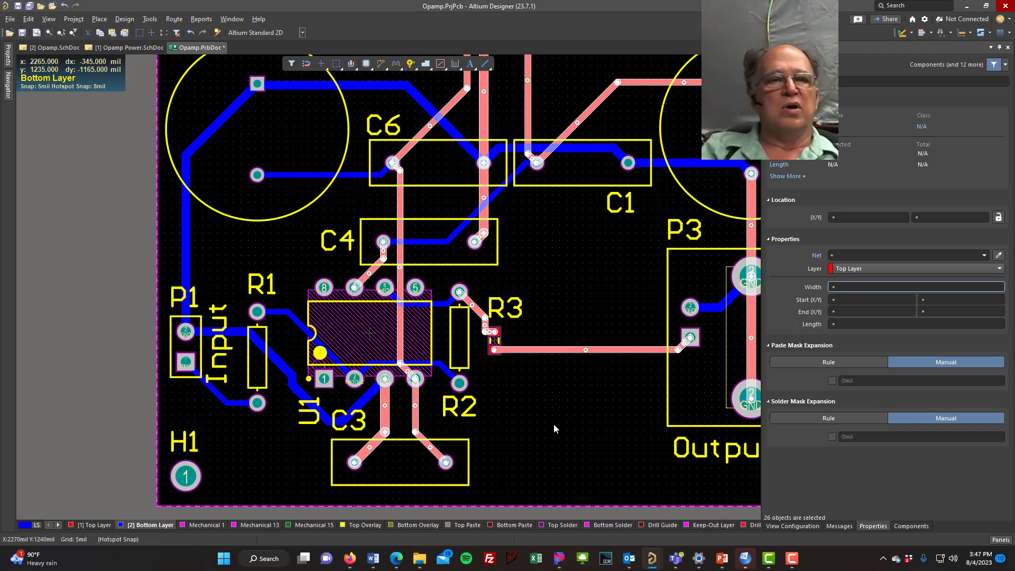
click(234, 403)
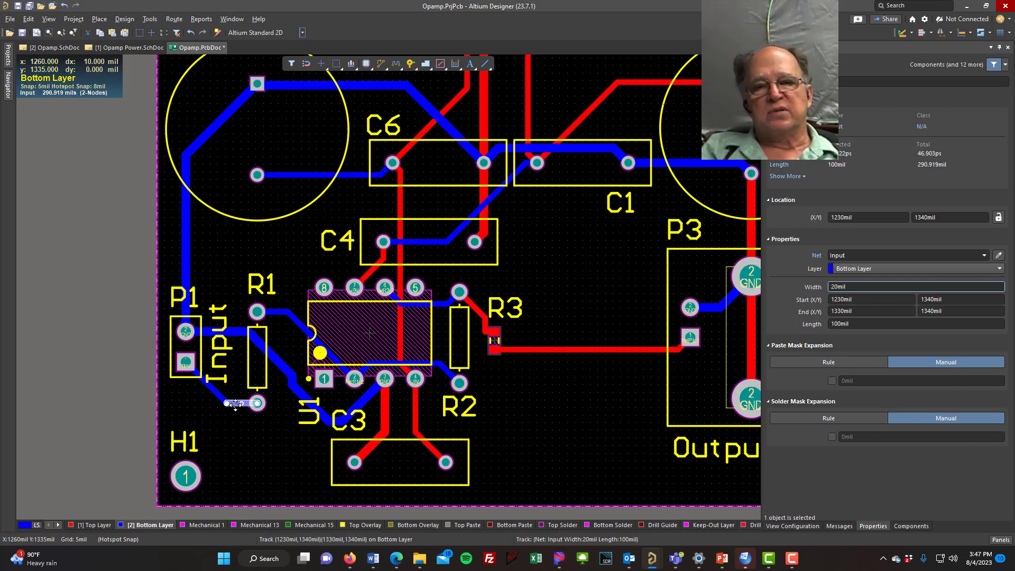
right_click(234, 404)
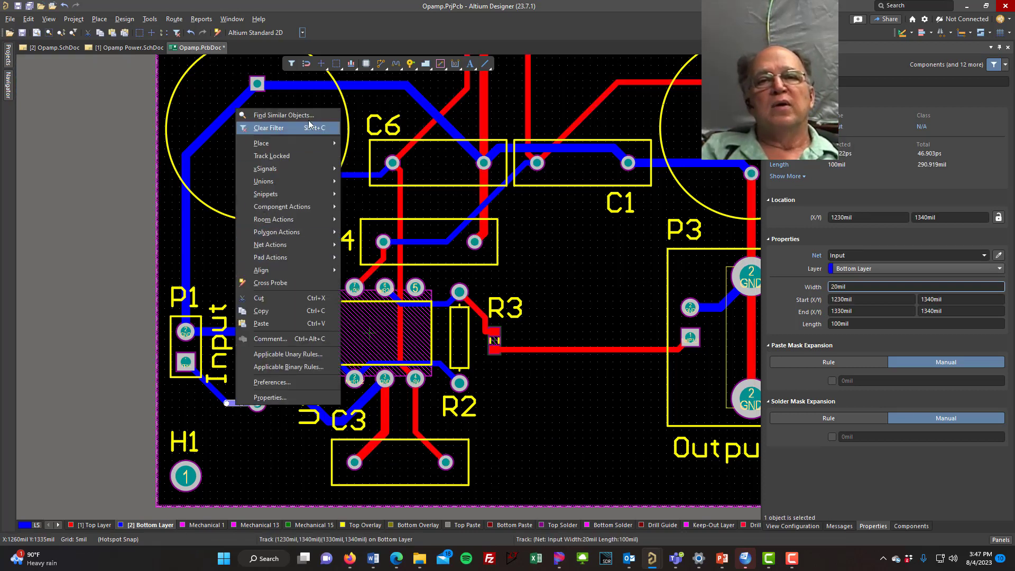
click(281, 115)
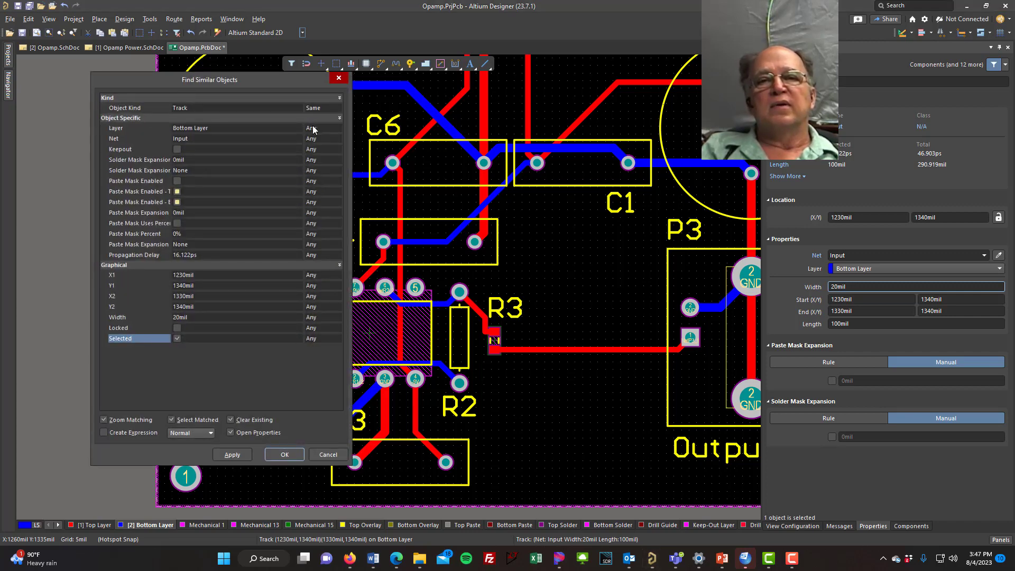
double_click(312, 129)
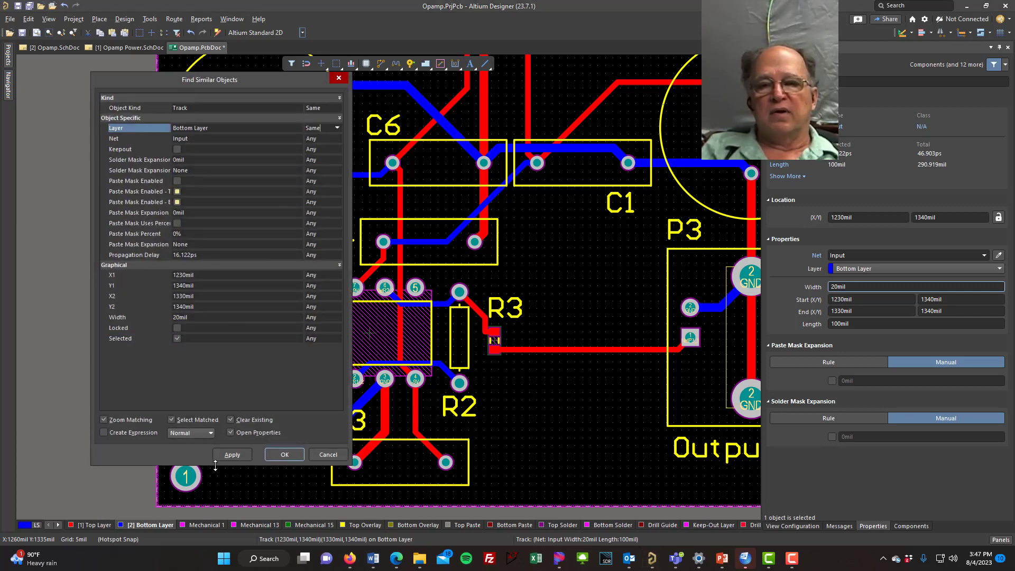
click(242, 455)
click(284, 454)
ctrl+scroll(445, 405, down, 3)
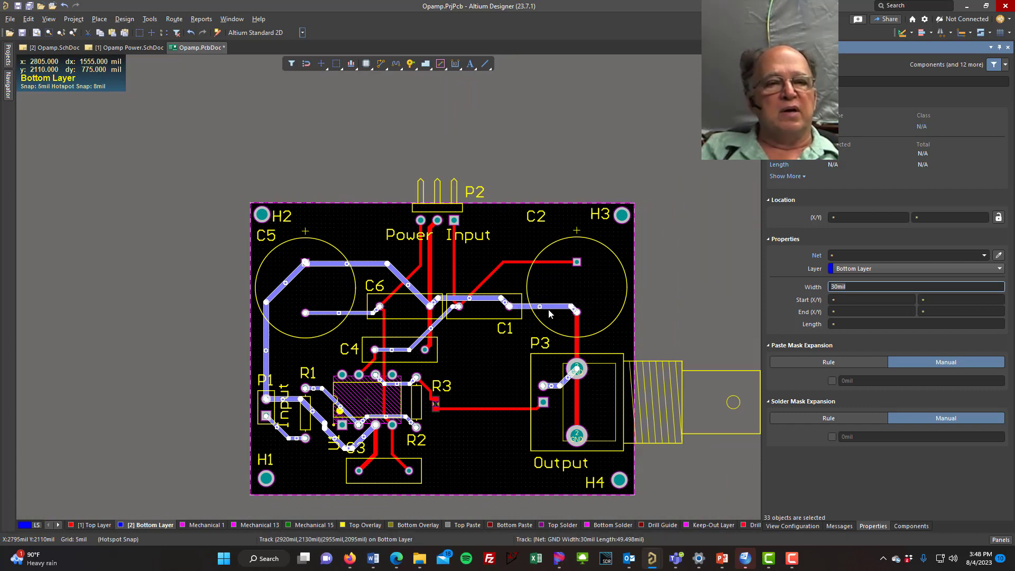
- Move the P2 designator inside the board outline, beside the power connector's pads, and save the PCB document
click(450, 465)
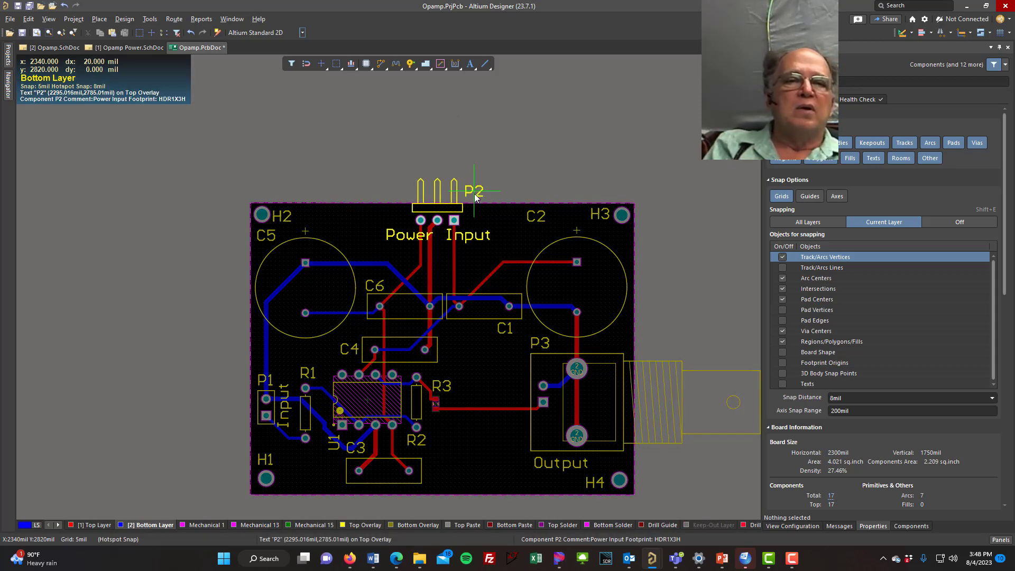
drag(473, 195, 484, 218)
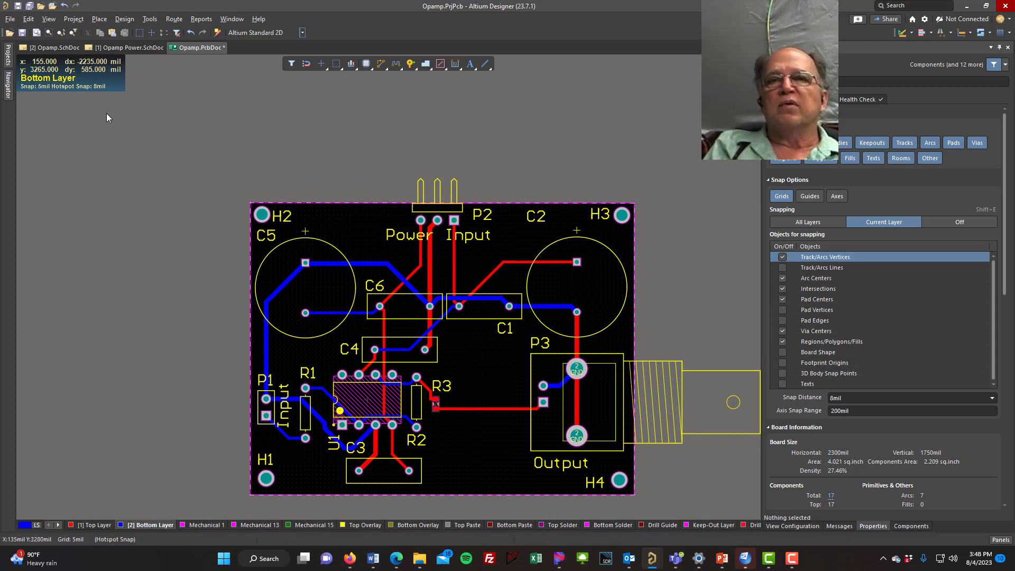
click(33, 8)
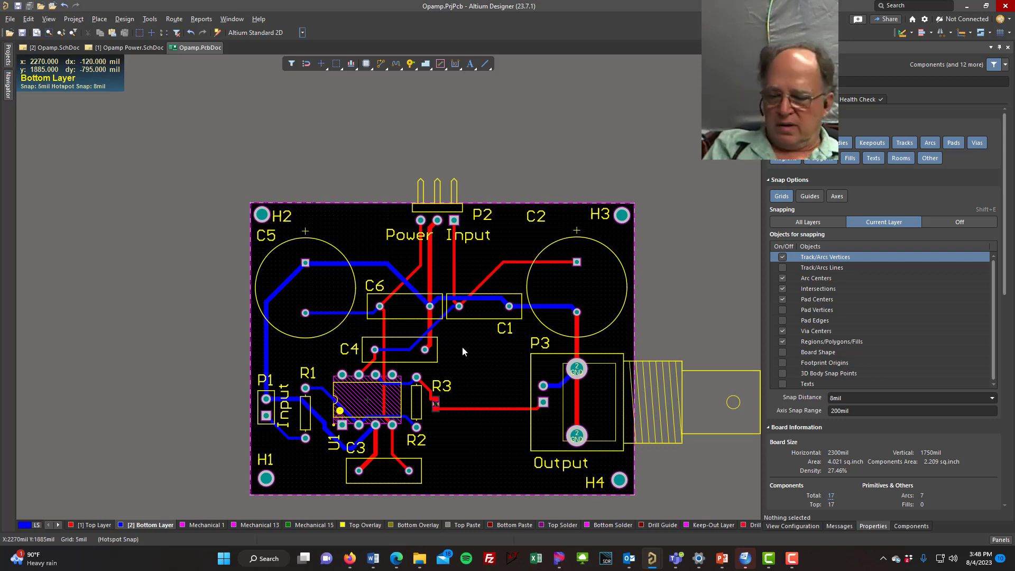
- Examine the routed board in 3D, including the tracks around R3 and the whole board from an angle, and return to the 2D layout
key(3)
ctrl+scroll(462, 350, up, 5)
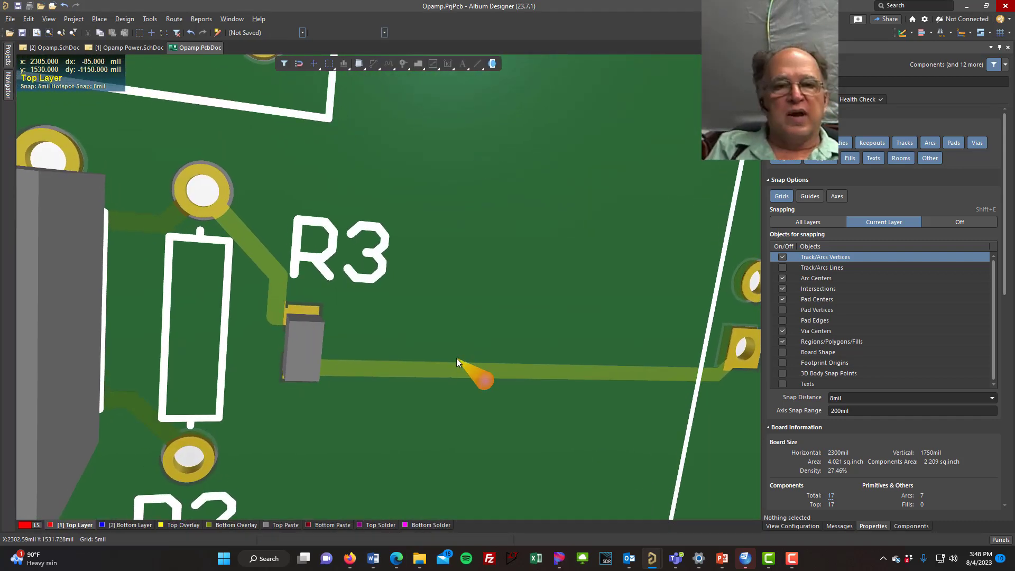
ctrl+scroll(455, 358, down, 5)
ctrl+scroll(457, 363, down, 2)
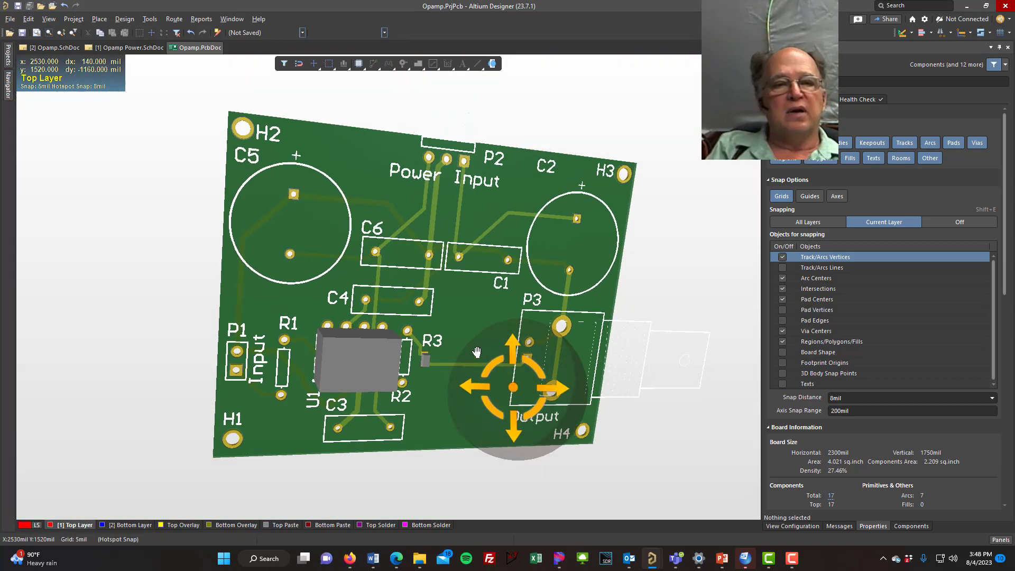
shift+right_drag(516, 394, 499, 341)
key(2)
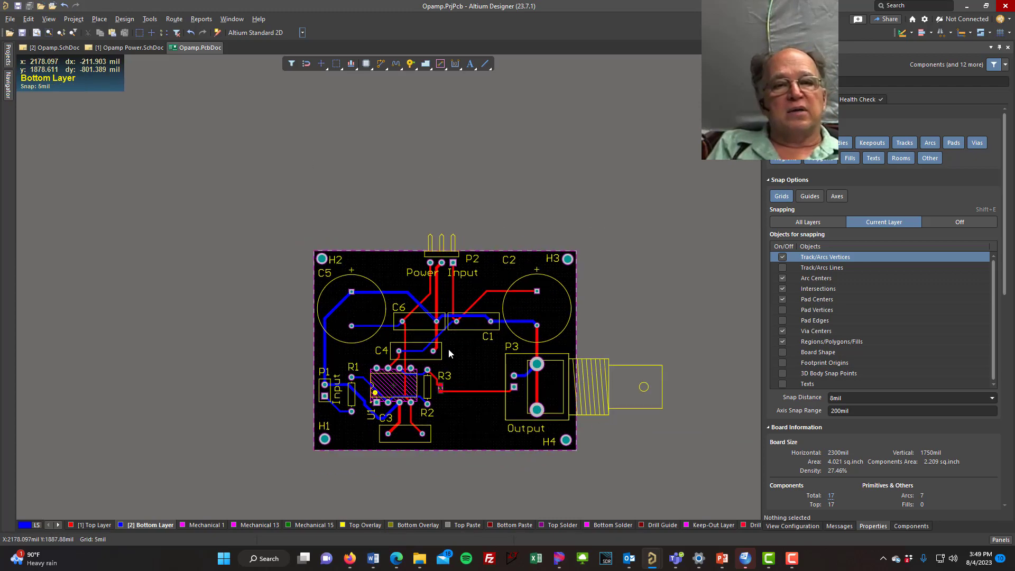
ctrl+scroll(448, 348, up, 5)
ctrl+scroll(500, 331, down, 5)
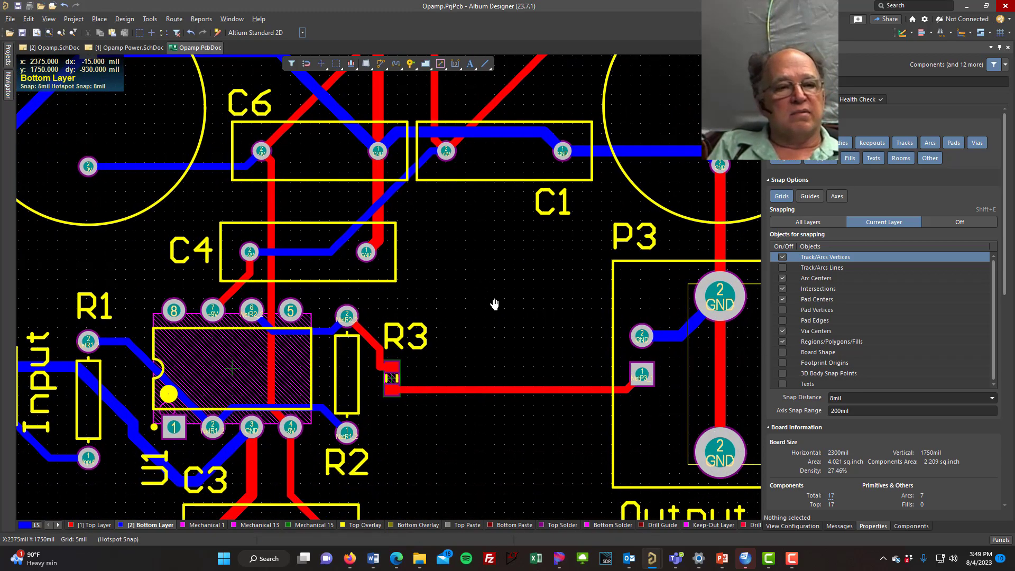